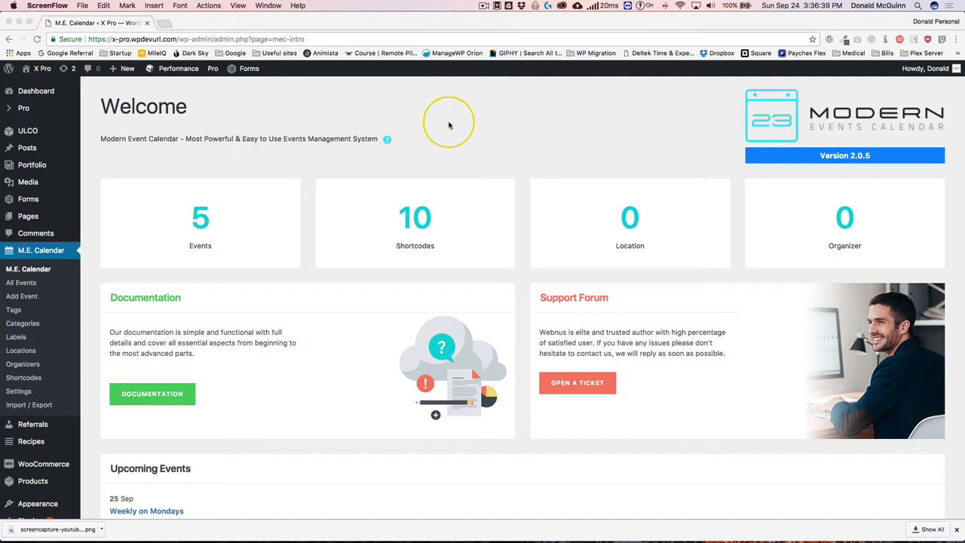
- Look over the Pro theme overview, then return to the calendar plugin's welcome page
left_click(448, 123)
mouse_move(26, 110)
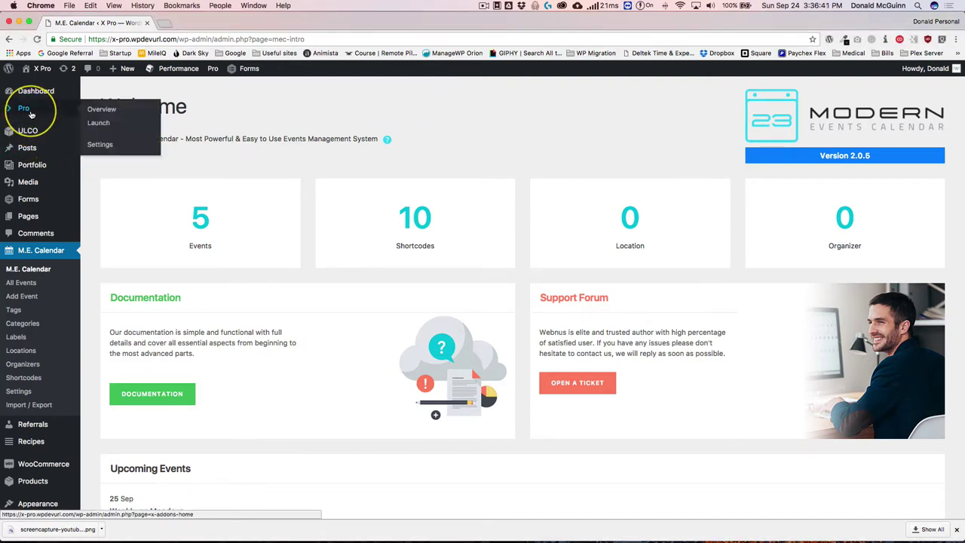
left_click(101, 110)
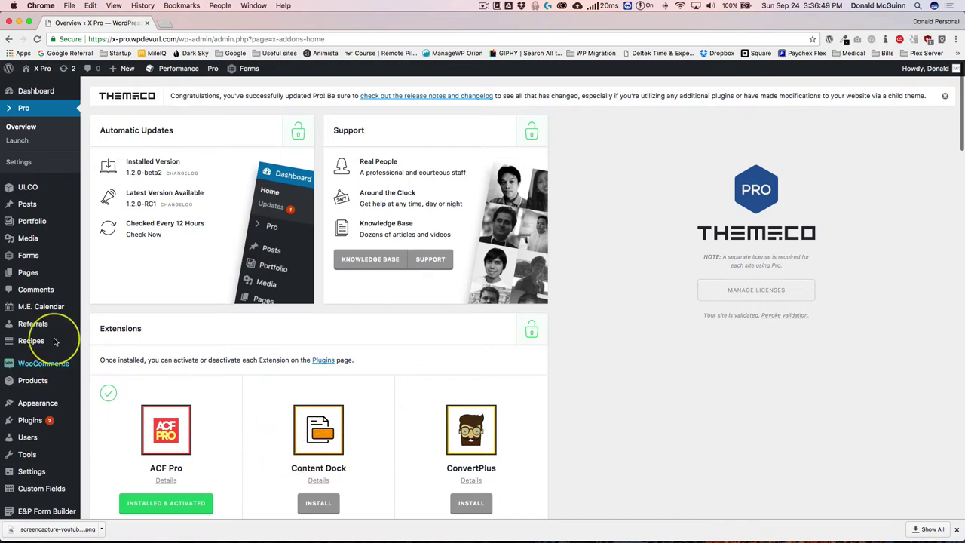
mouse_move(50, 307)
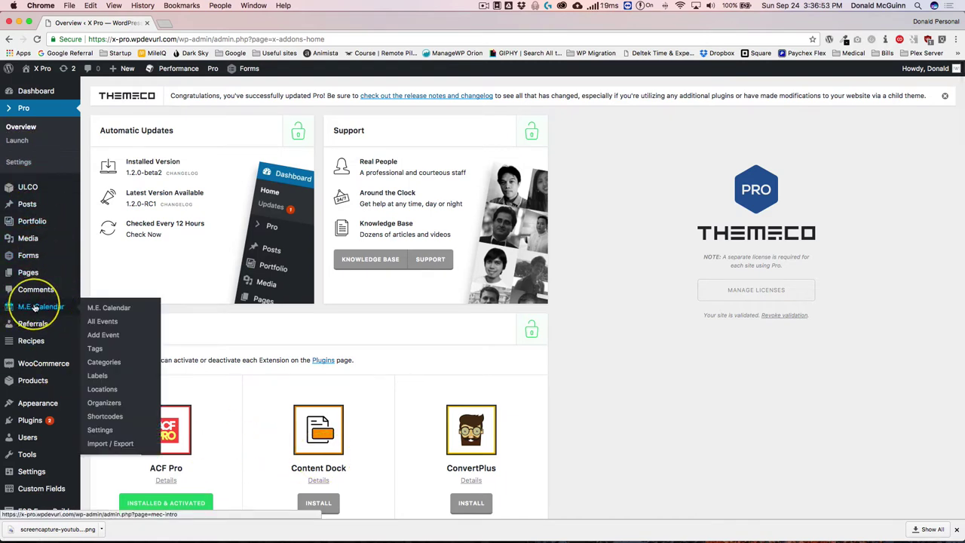
left_click(34, 307)
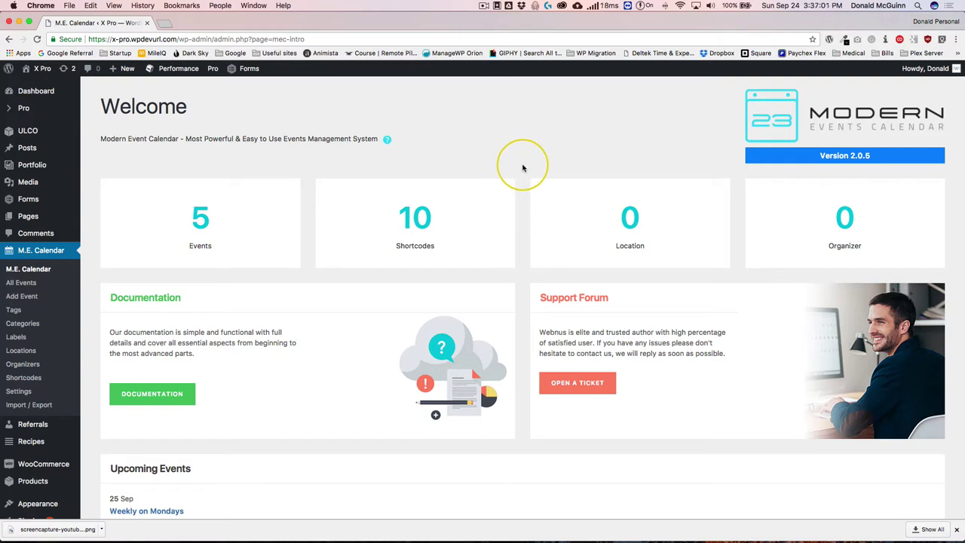
scroll(521, 168, "down", 3)
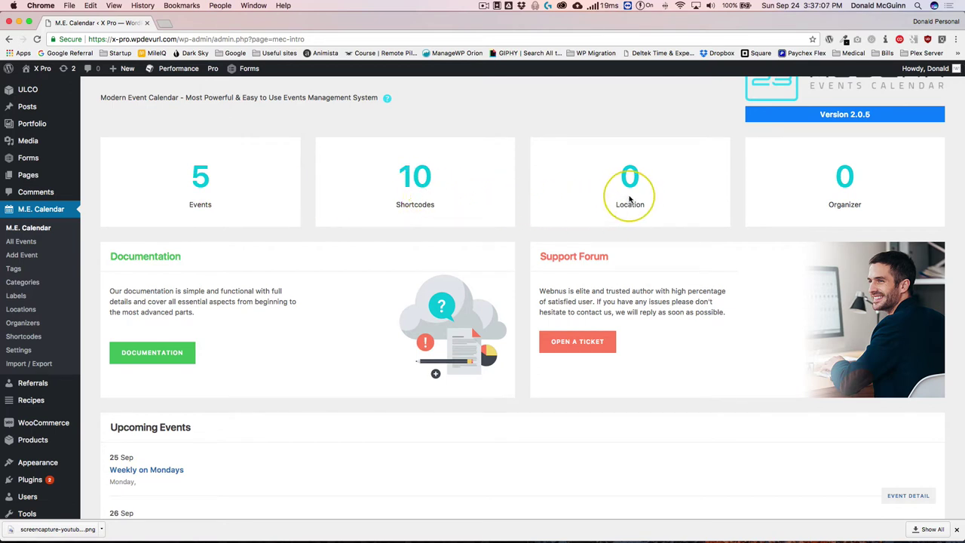
scroll(627, 197, "down", 8)
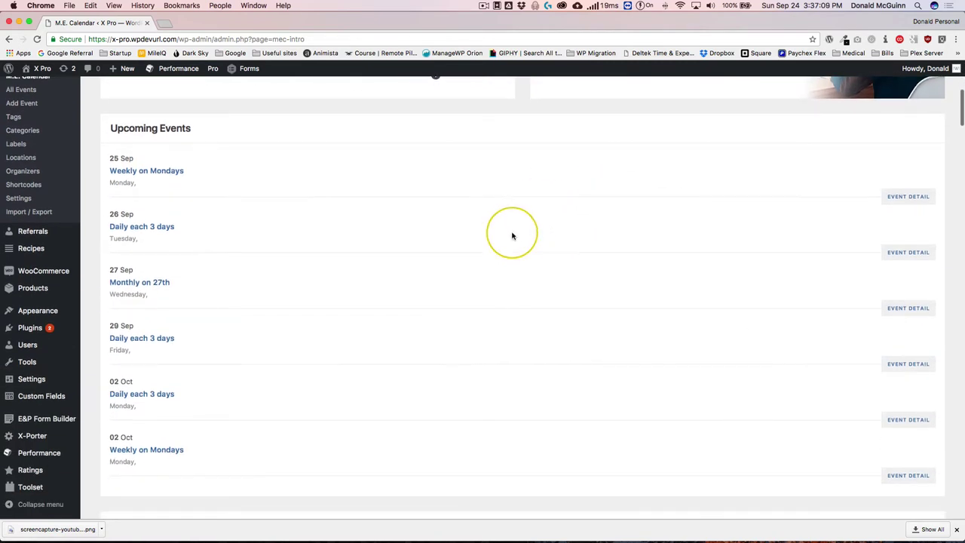
scroll(512, 235, "down", 8)
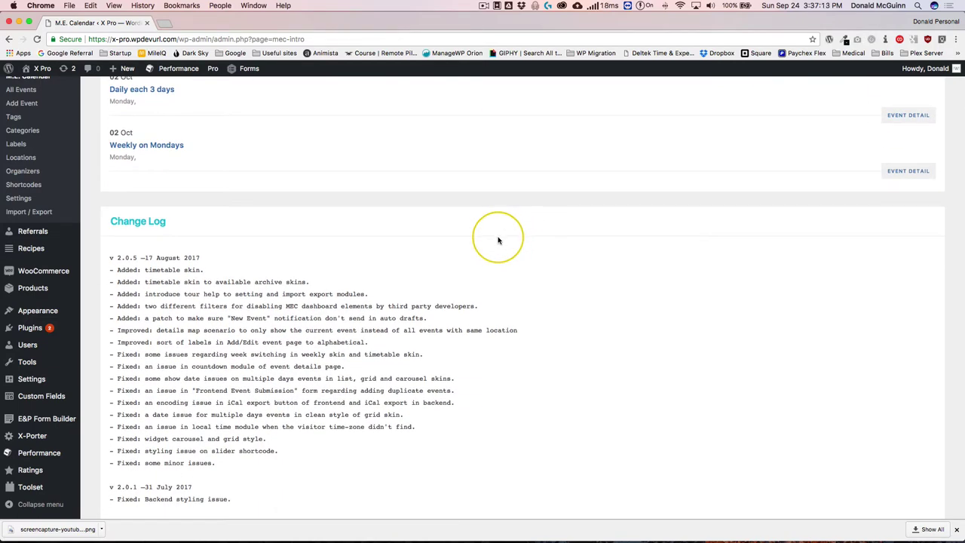
scroll(463, 251, "up", 13)
scroll(463, 251, "up", 4)
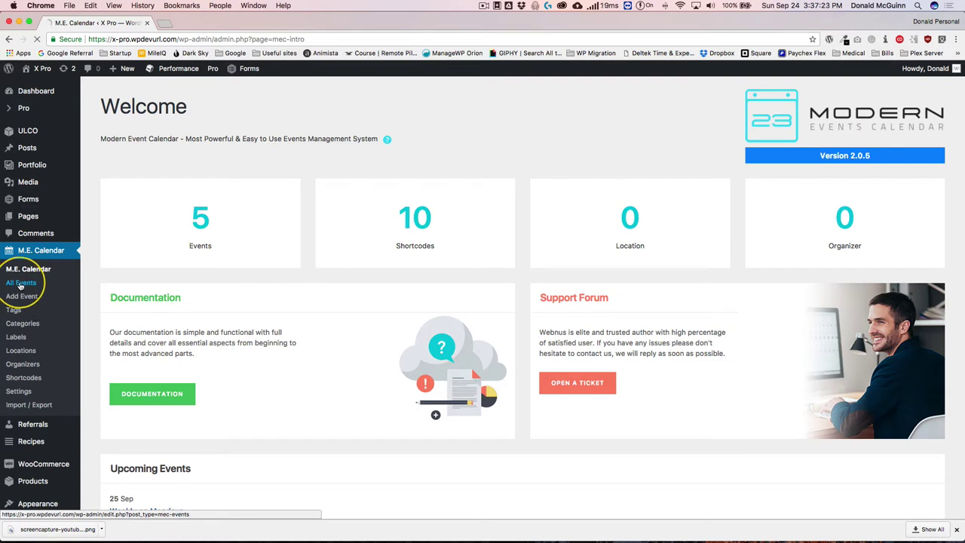
- Move all five calendar events from All Events to the Trash with Bulk Actions
left_click(20, 285)
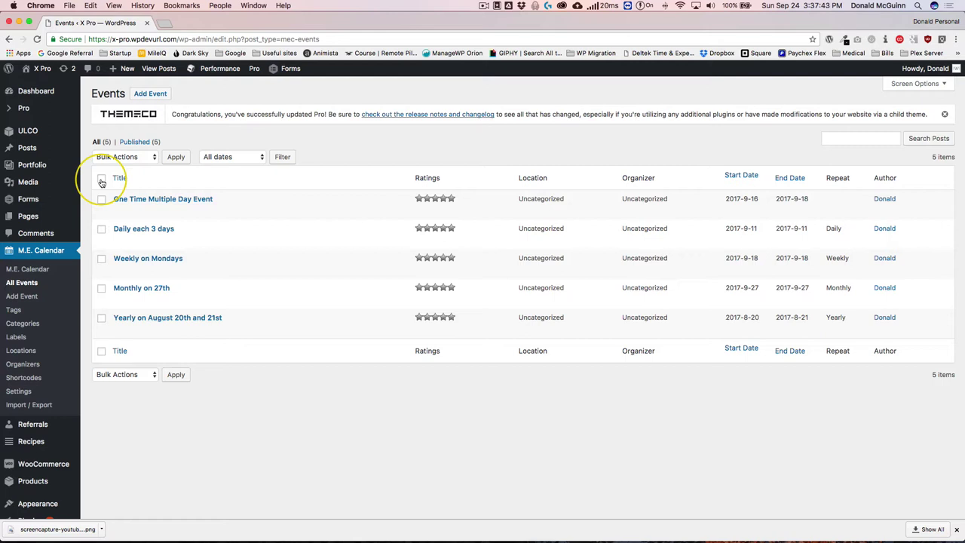
mouse_move(198, 199)
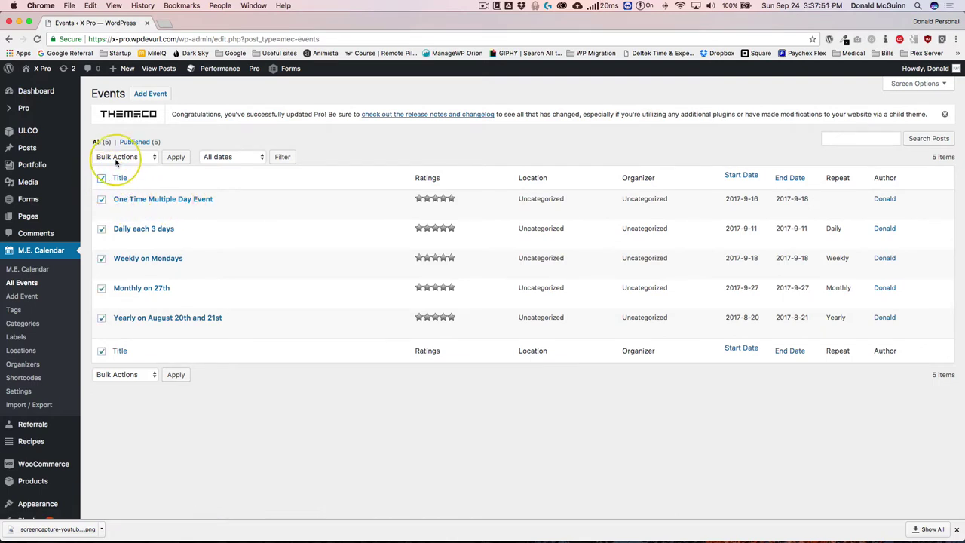
left_click(105, 157)
left_click(118, 176)
left_click(175, 158)
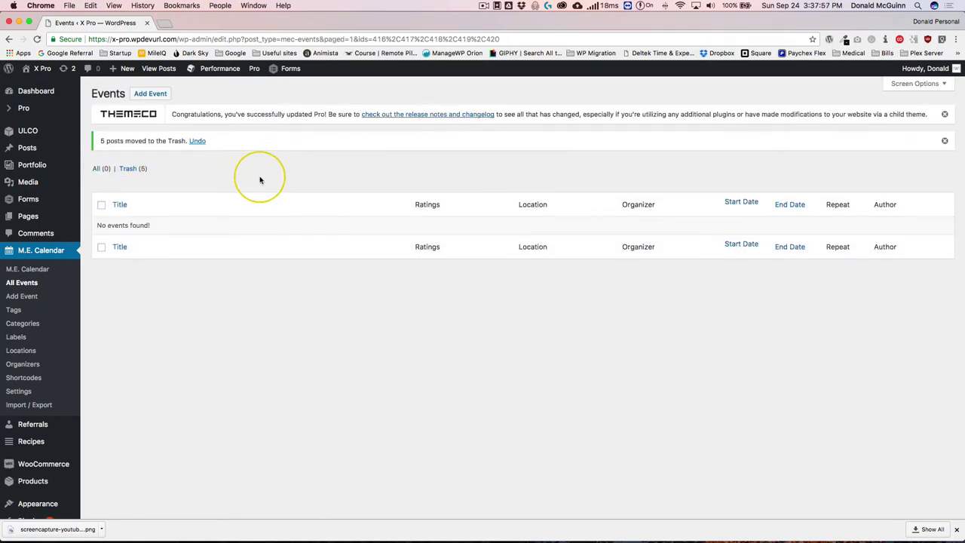
- Open the Countdown View shortcode for editing and keep its Style 3 setting
left_click(25, 378)
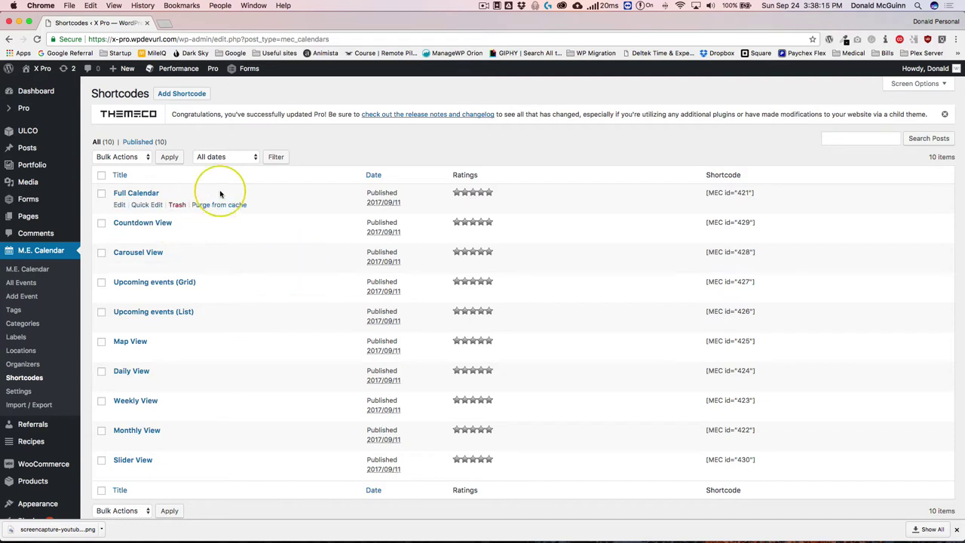
left_click(145, 224)
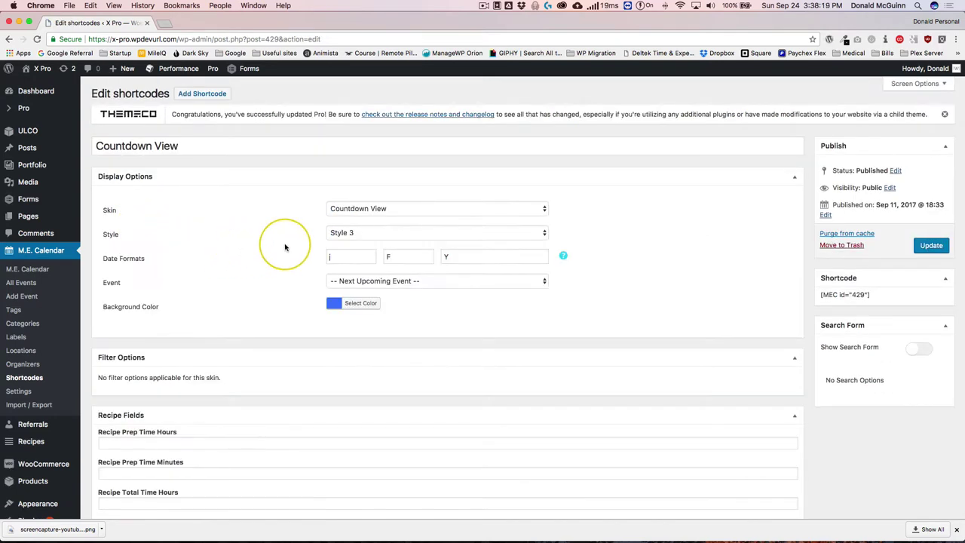
left_click(339, 233)
left_click(262, 244)
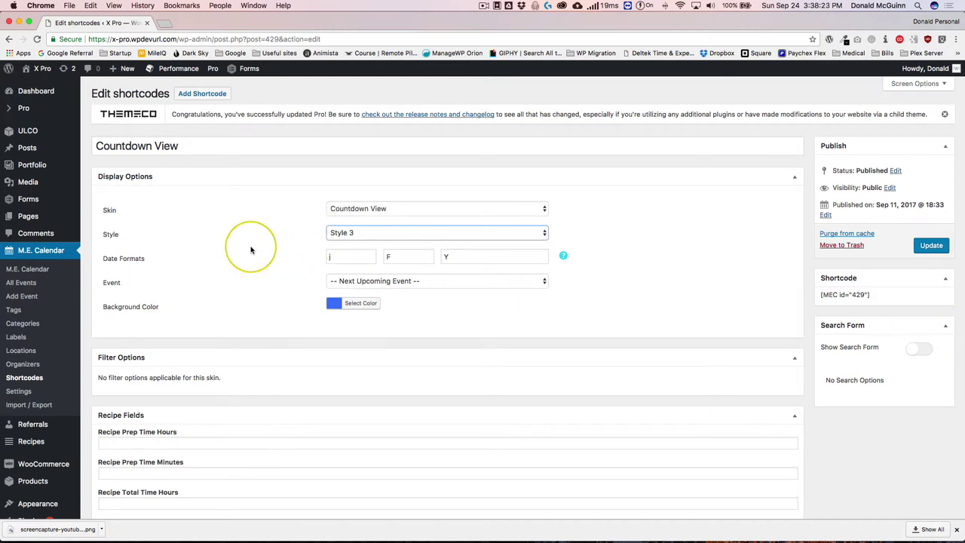
- Review the Skin, Style and Event dropdowns, keeping Countdown View skin and the next upcoming event
left_click(345, 208)
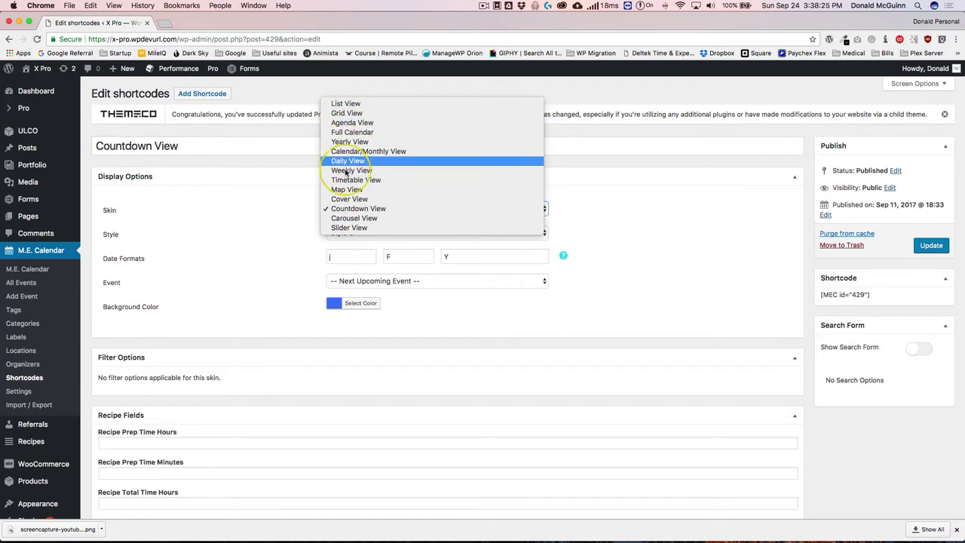
left_click(297, 233)
left_click(362, 232)
left_click(287, 246)
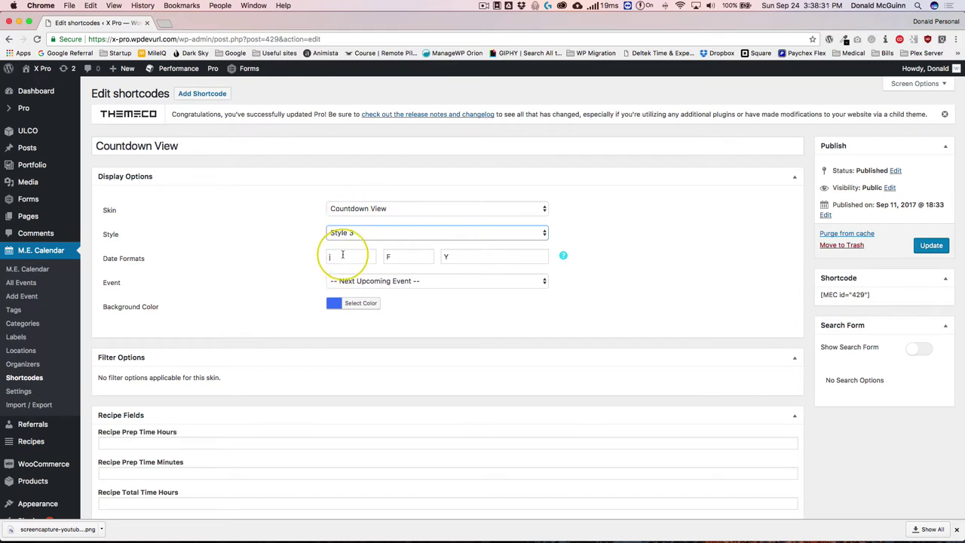
left_click(352, 280)
left_click(276, 276)
- Collapse the Recipe Fields panel of the Countdown View shortcode
scroll(297, 287, "down", 3)
scroll(297, 287, "down", 2)
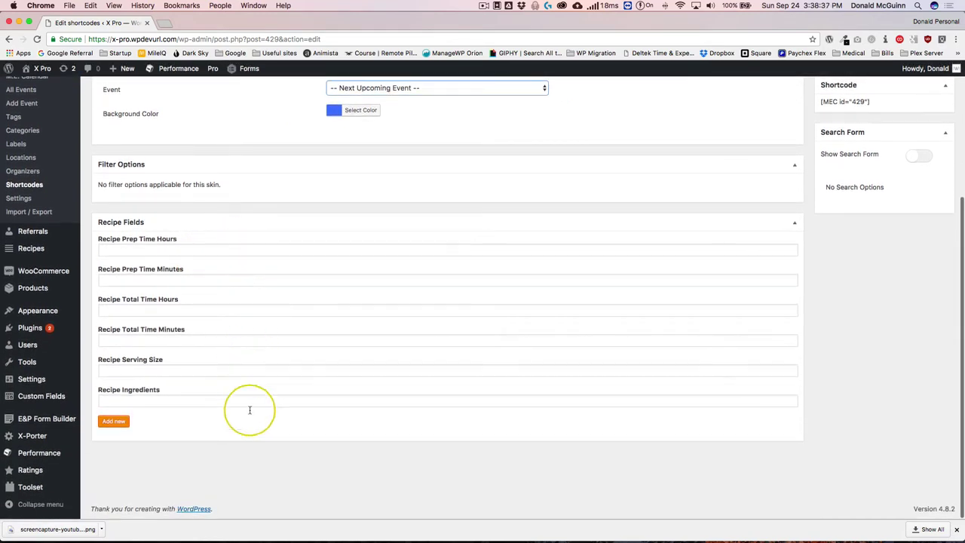
scroll(233, 296, "up", 4)
left_click(198, 354)
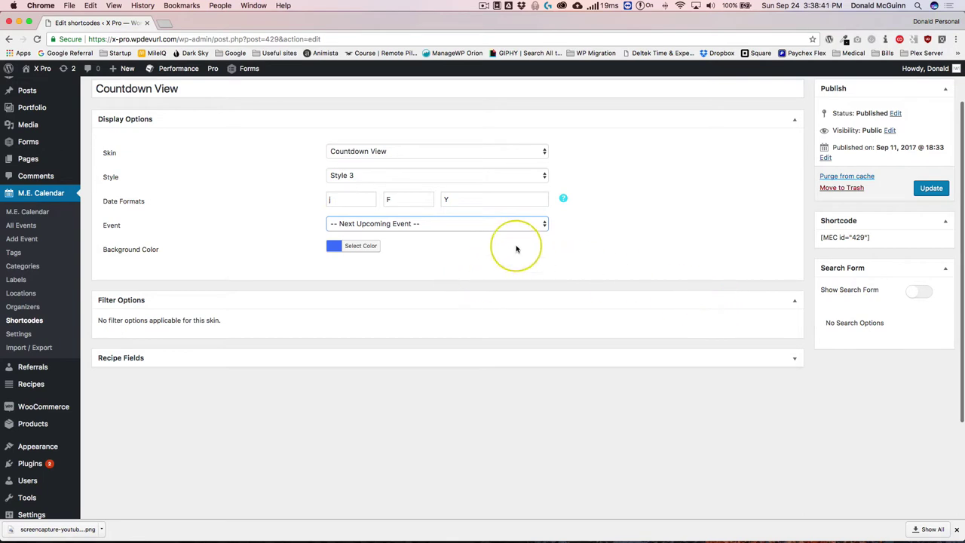
left_click(245, 217)
- Select all ten shortcodes in the Shortcodes list and move them to the Trash
left_click(24, 319)
left_click(101, 176)
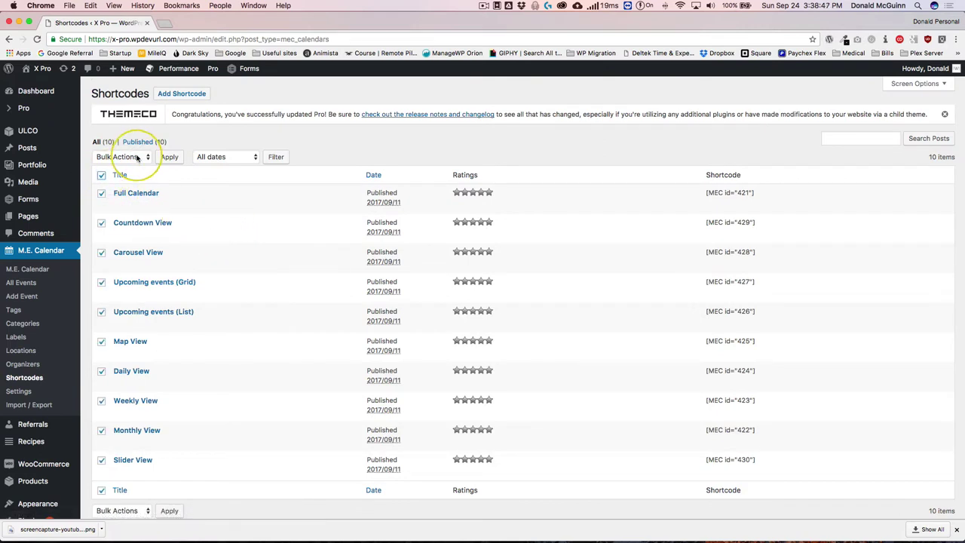
left_click(122, 157)
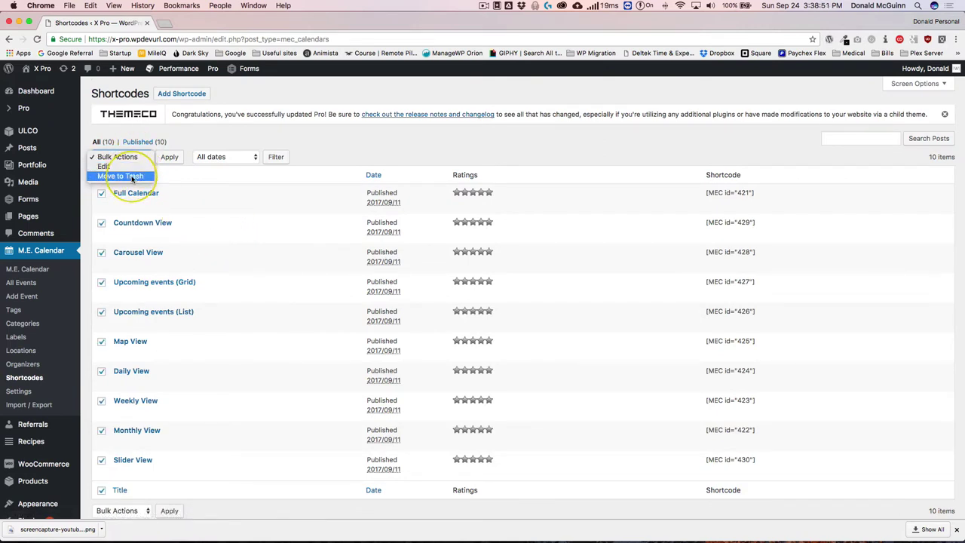
left_click(120, 176)
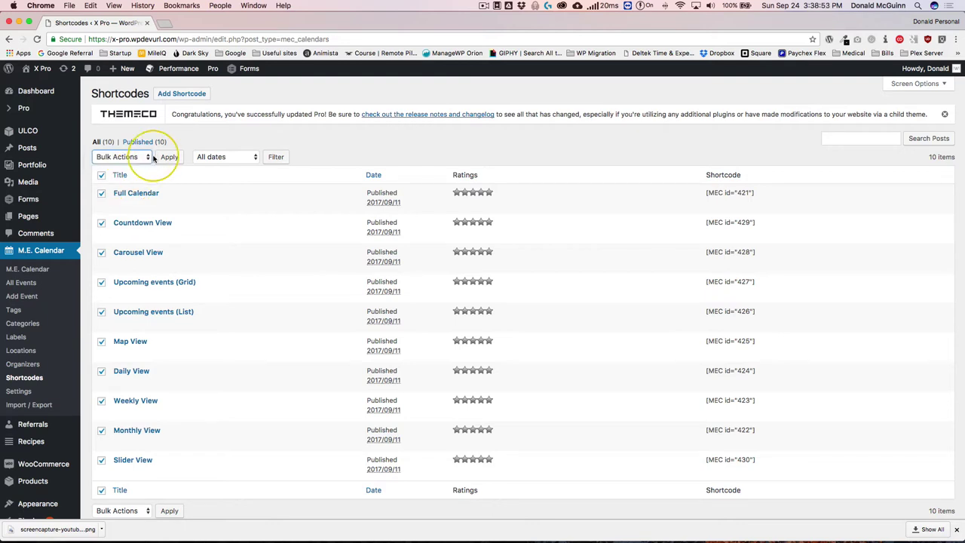
left_click(167, 159)
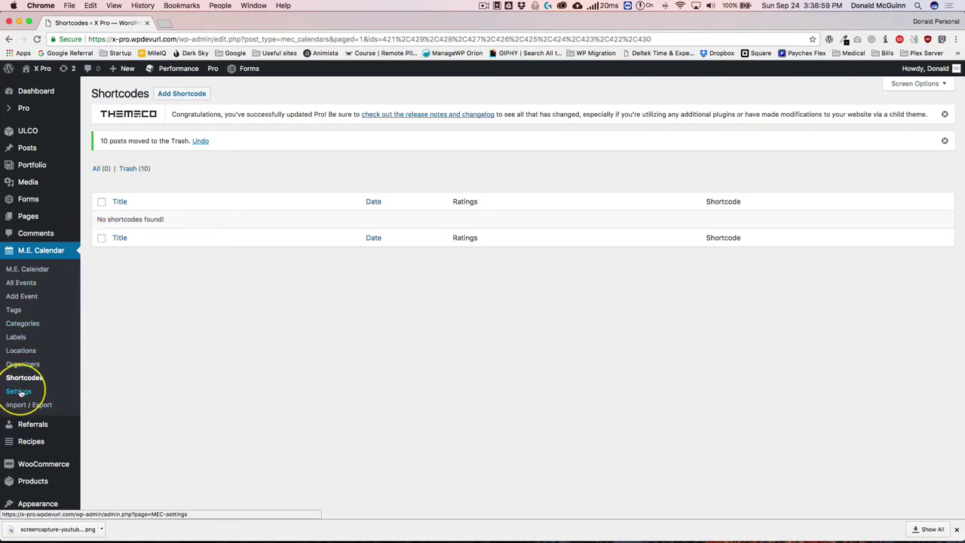
- Open the MEC Settings page and check the General Options Archive Page Title, which reads Events
left_click(19, 391)
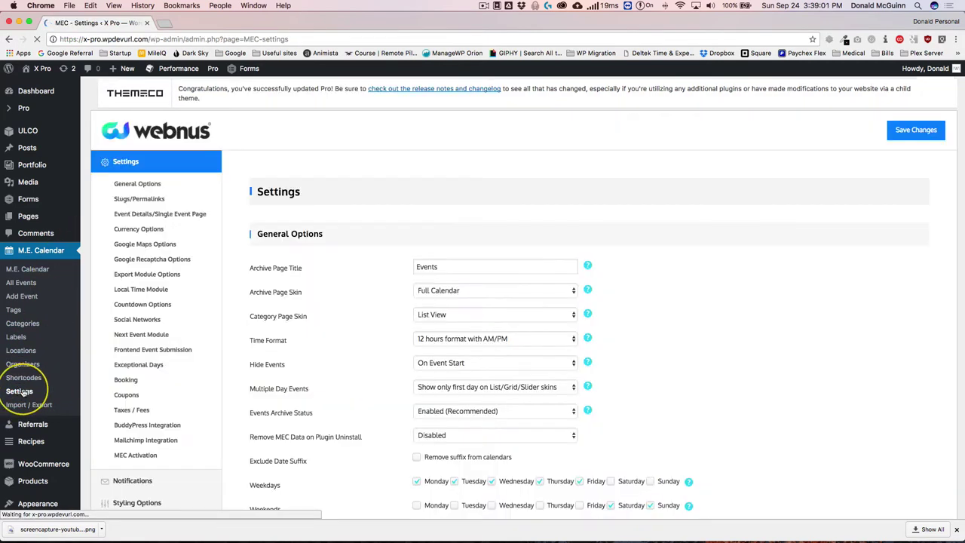
scroll(387, 232, "down", 10)
scroll(389, 234, "down", 10)
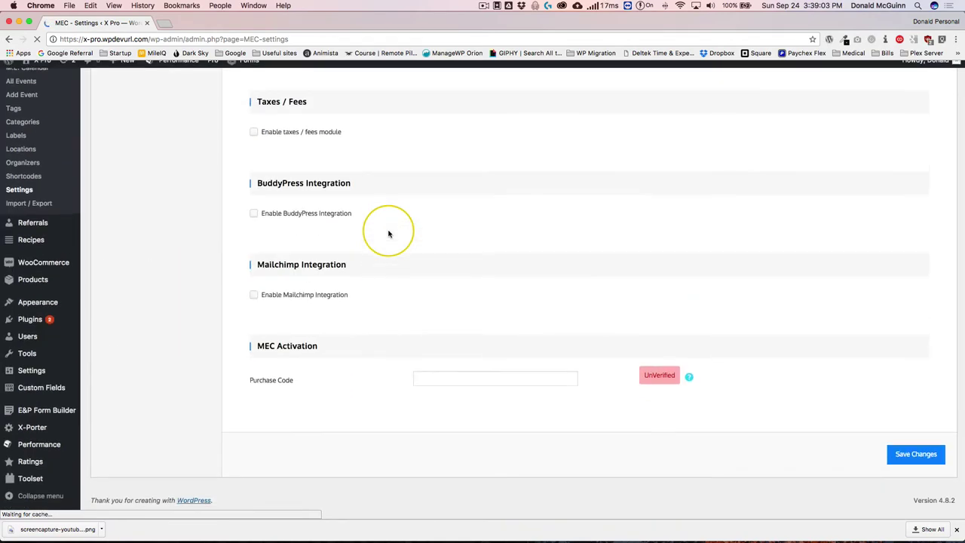
scroll(388, 234, "up", 20)
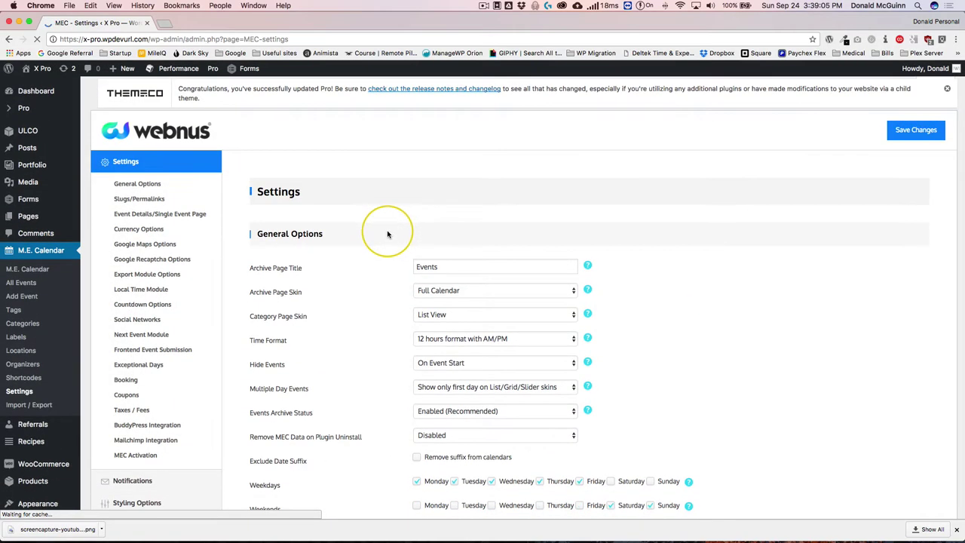
scroll(382, 243, "down", 1)
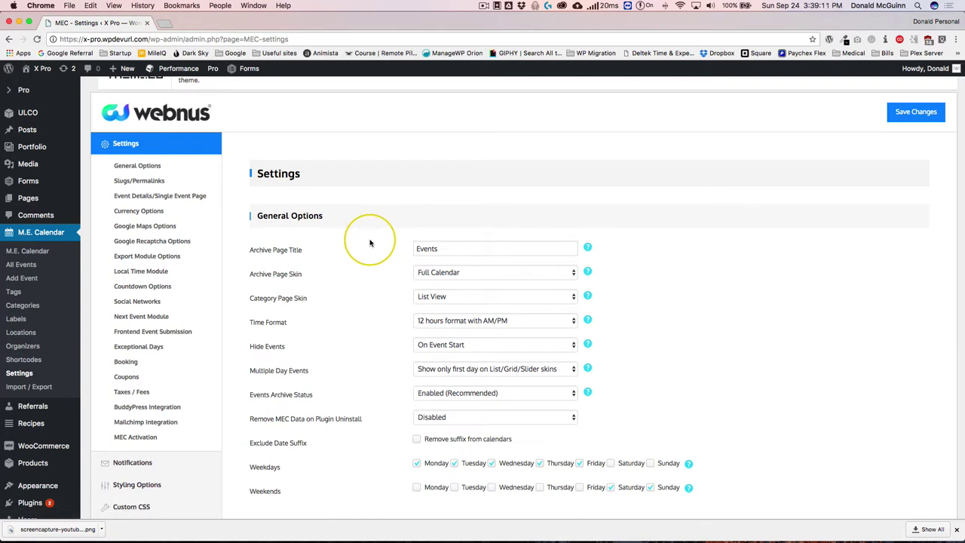
scroll(372, 242, "down", 2)
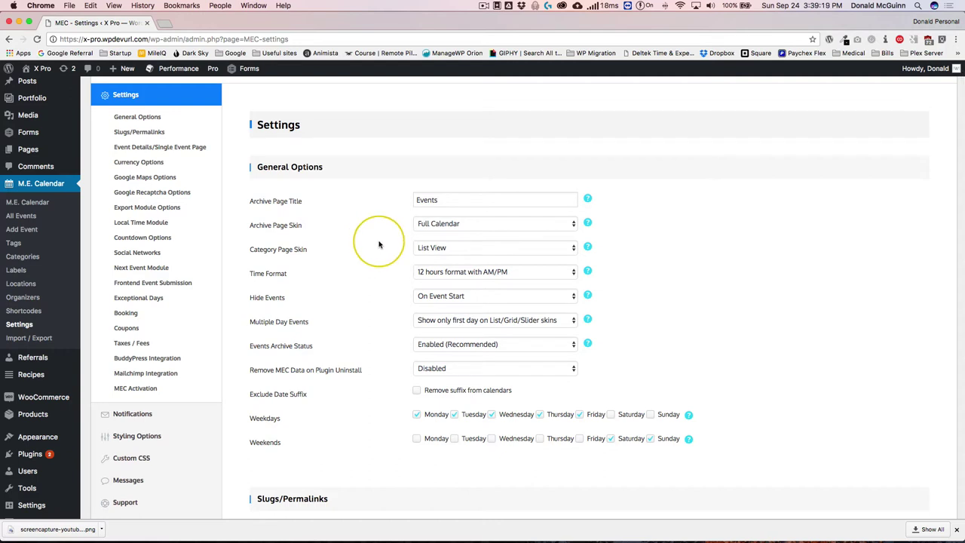
scroll(379, 244, "down", 3)
left_click_drag(452, 154, 351, 161)
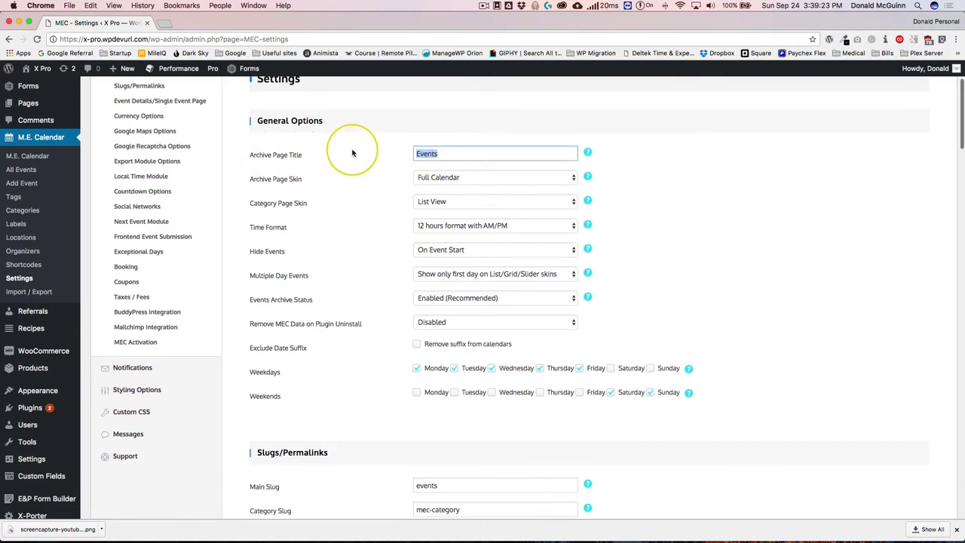
left_click(443, 153)
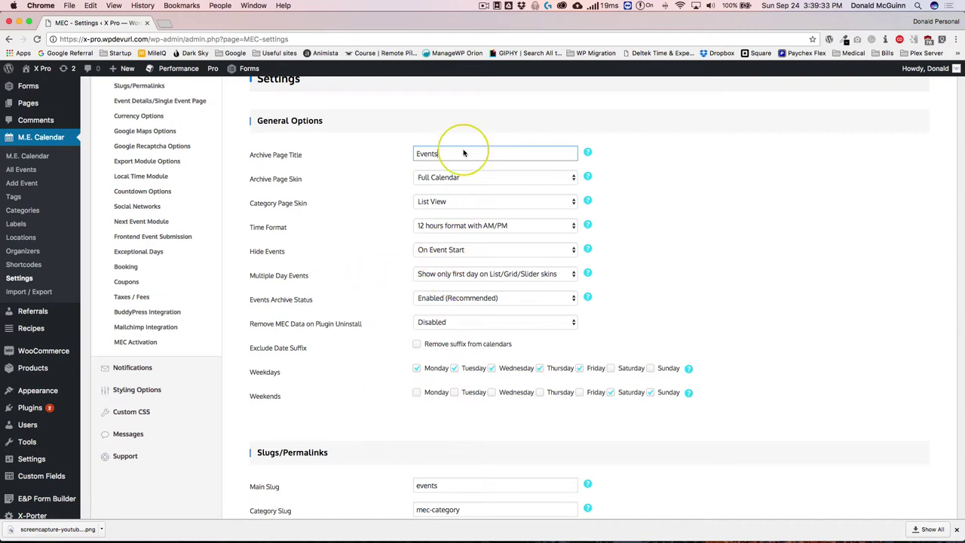
- Replace the 'mec' prefix in the Category Slug, leaving the Main Slug as events
scroll(403, 362, "down", 5)
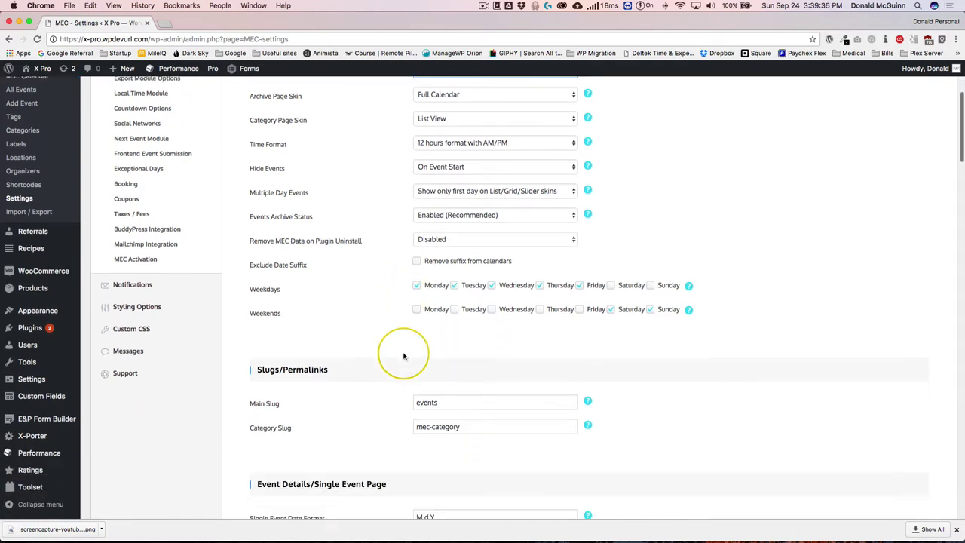
double_click(422, 266)
left_click_drag(463, 291, 409, 294)
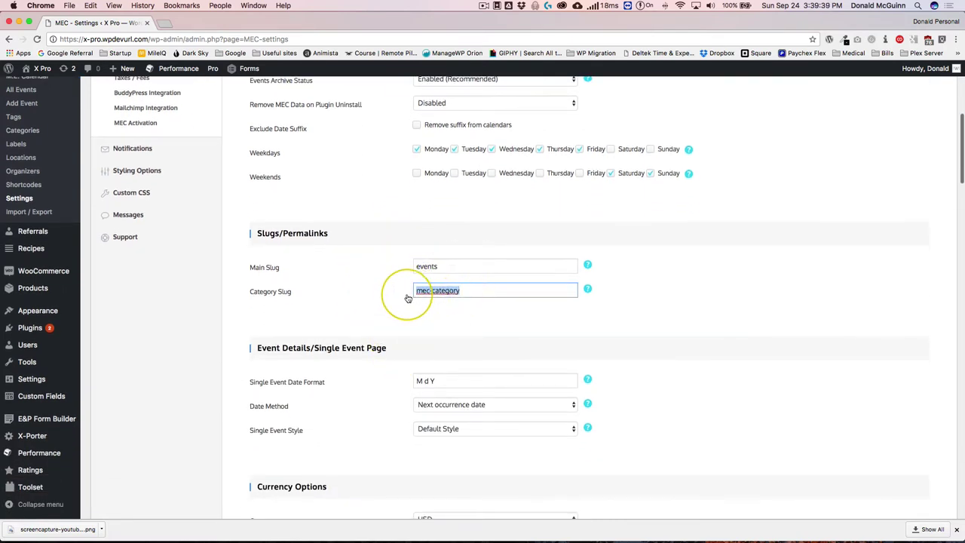
left_click(429, 291)
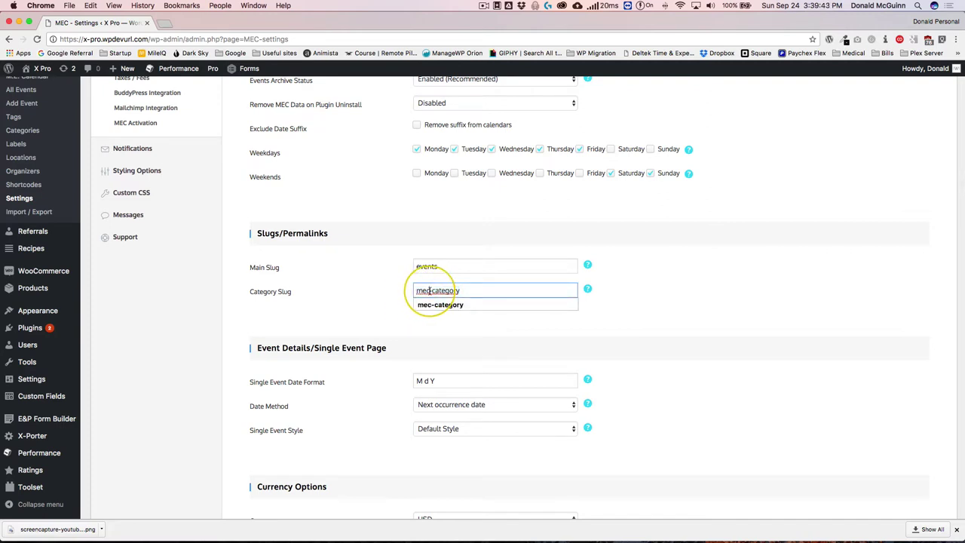
left_click_drag(429, 290, 409, 294)
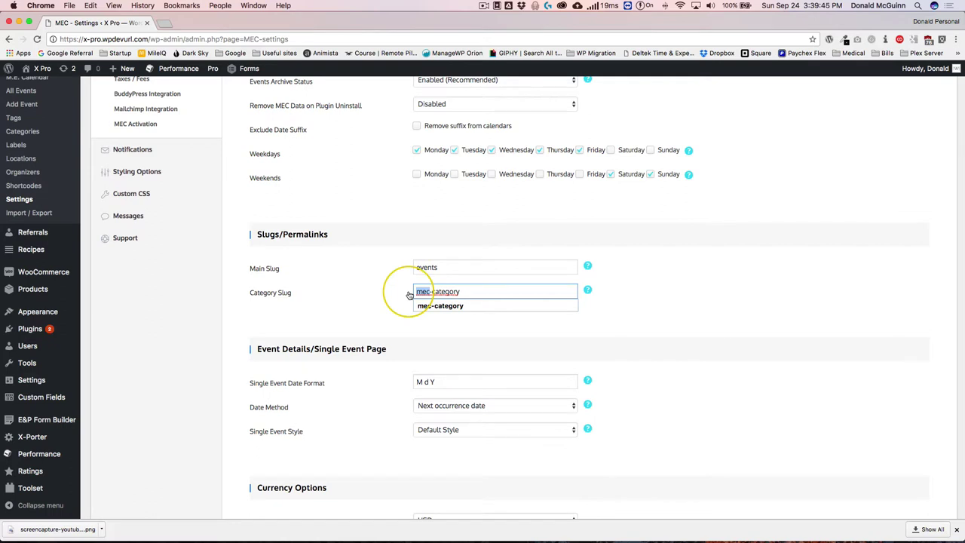
type("dev")
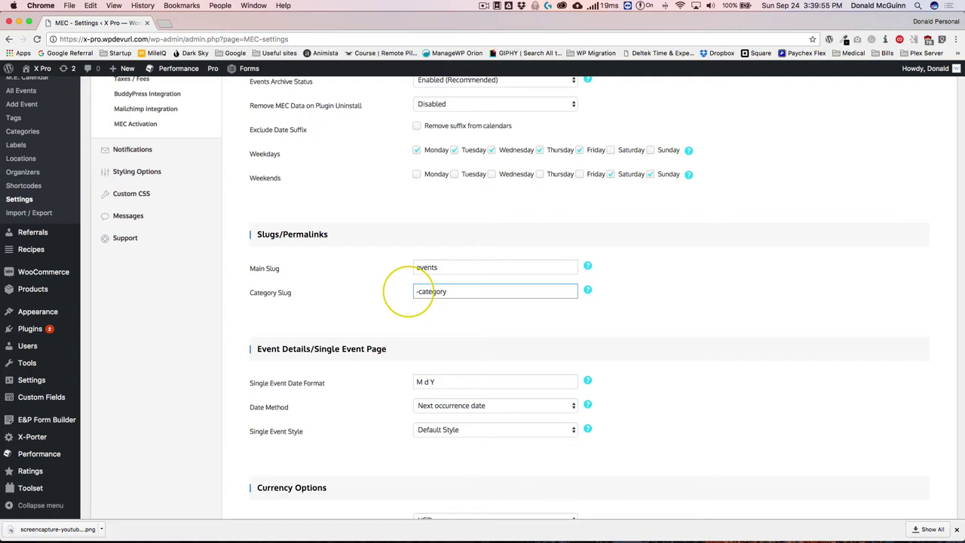
left_click(362, 291)
- Scroll down to the Single Event Date Format value and select it
scroll(361, 291, "down", 3)
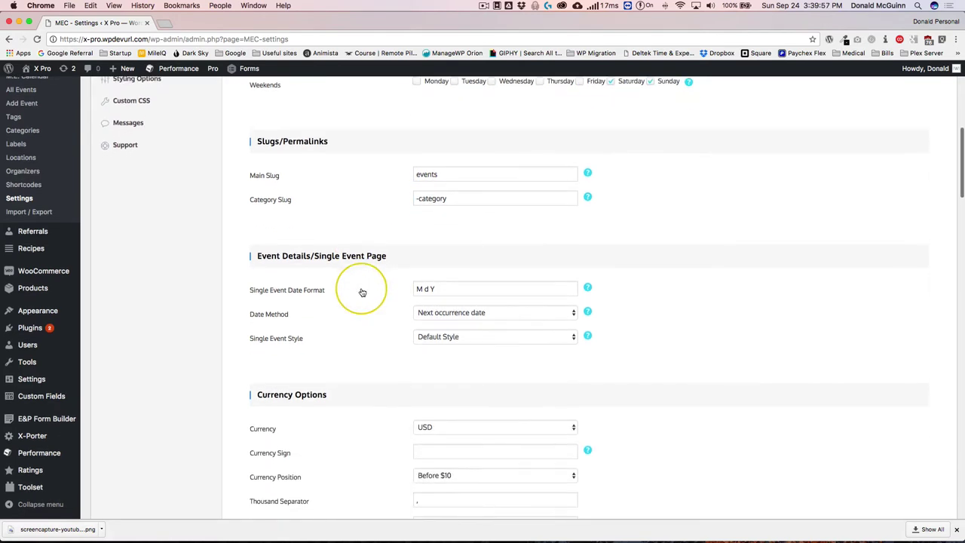
scroll(362, 291, "down", 2)
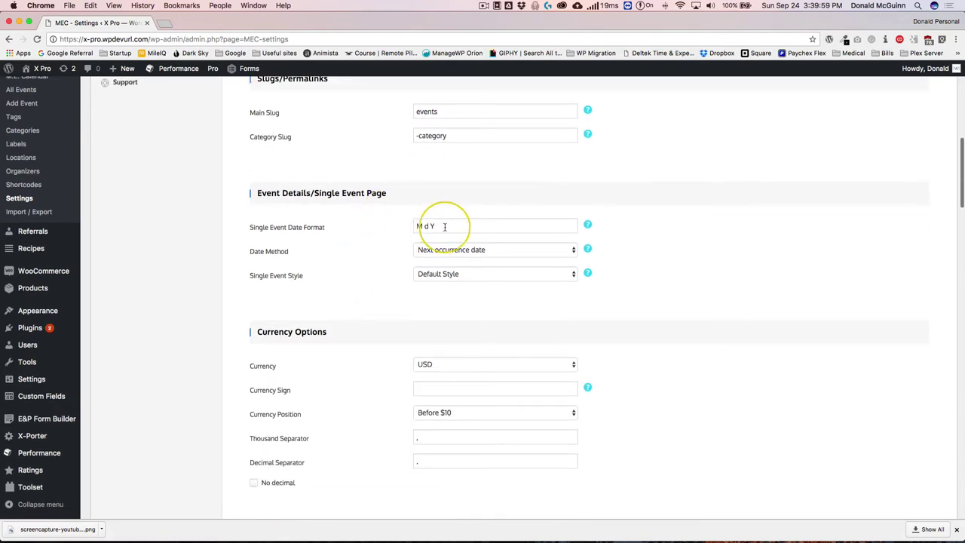
left_click_drag(445, 226, 416, 226)
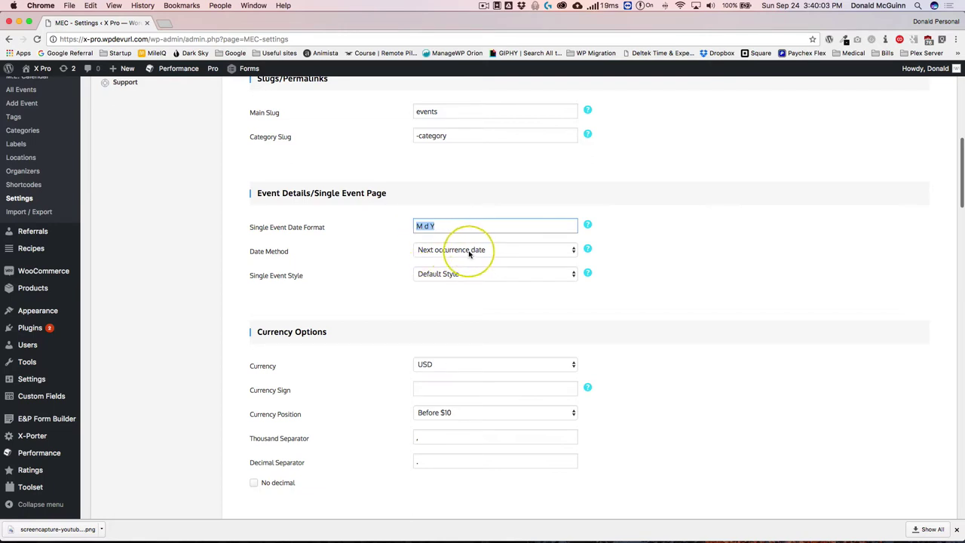
left_click(388, 252)
scroll(388, 253, "down", 5)
left_click(387, 243)
left_click(432, 169)
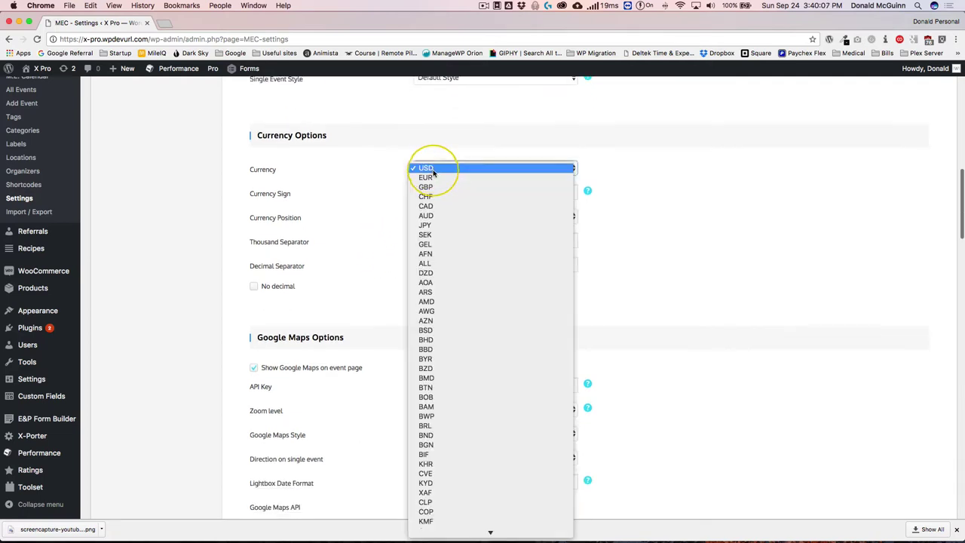
left_click(386, 209)
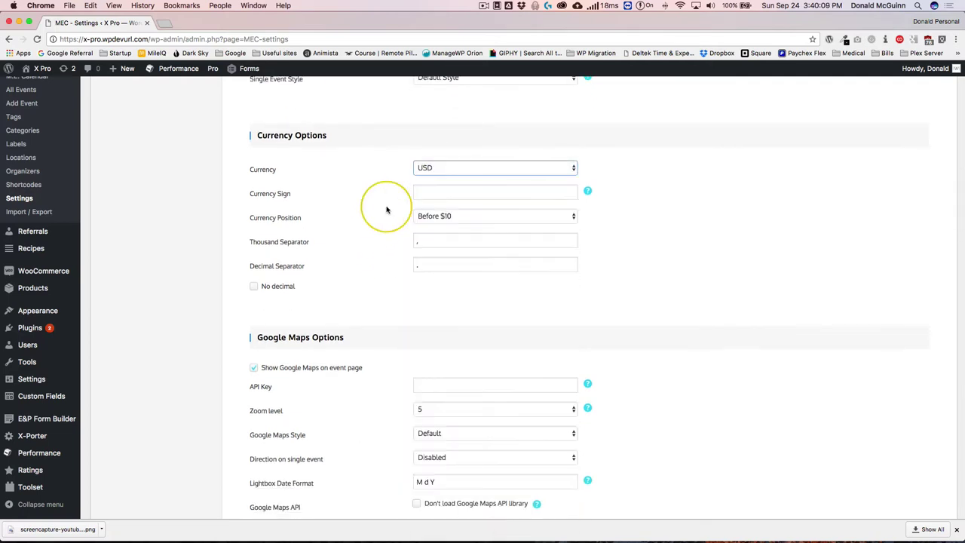
left_click(445, 217)
left_click(387, 223)
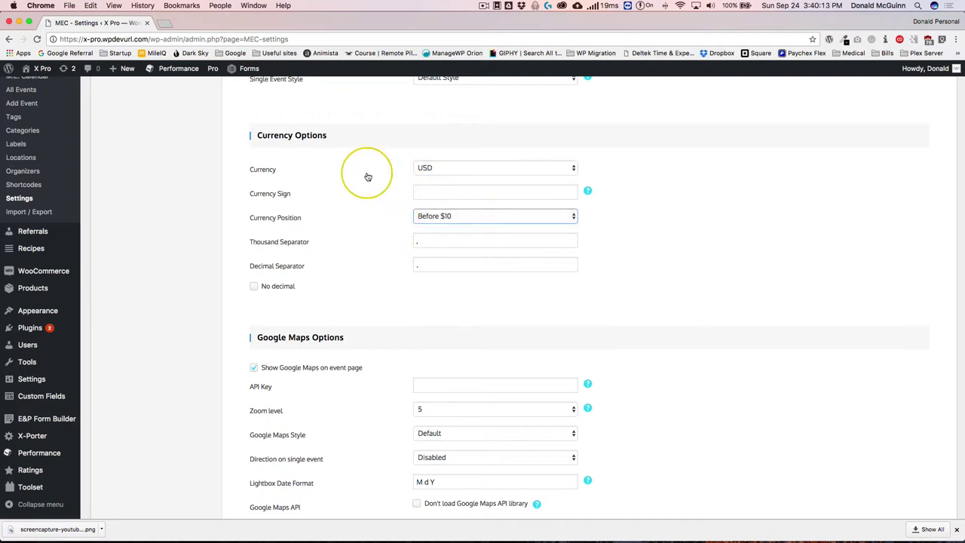
scroll(382, 233, "down", 5)
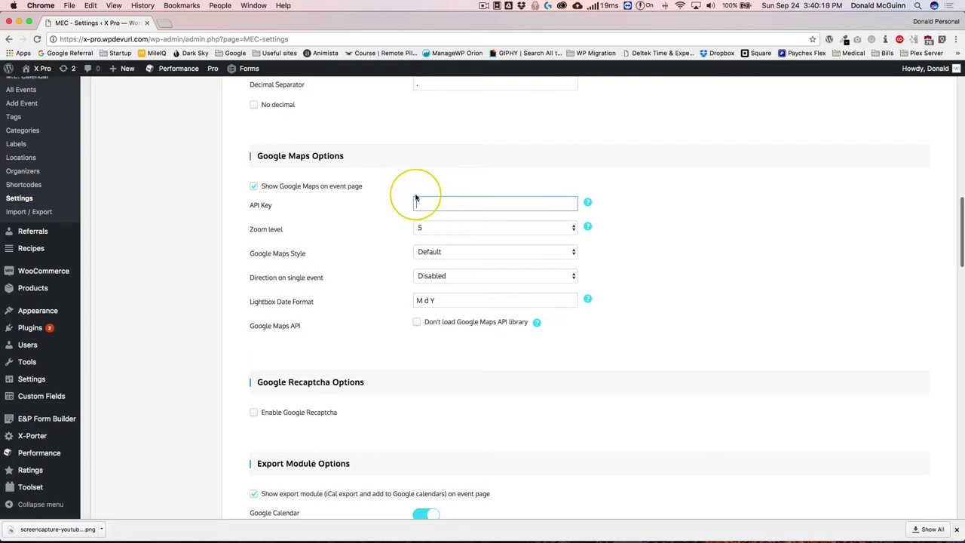
left_click(232, 52)
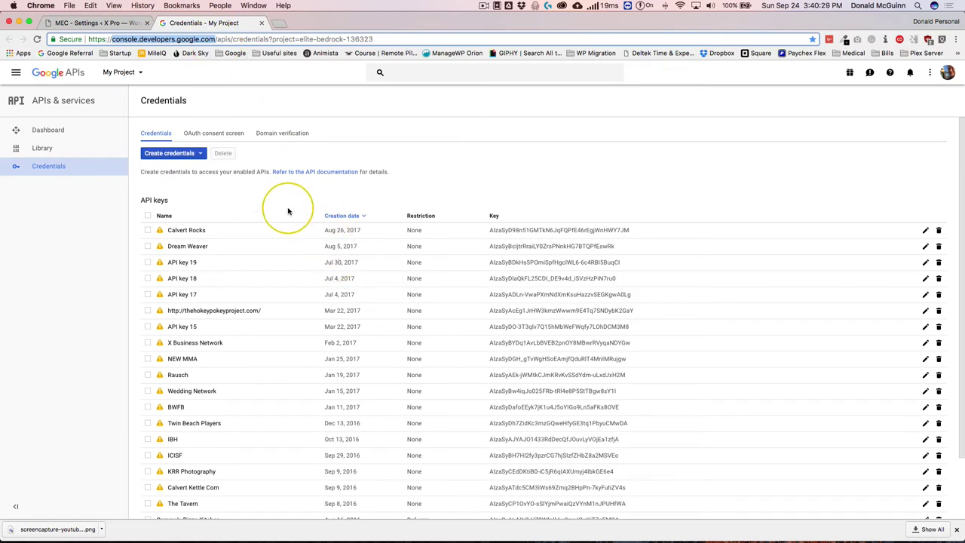
left_click(262, 23)
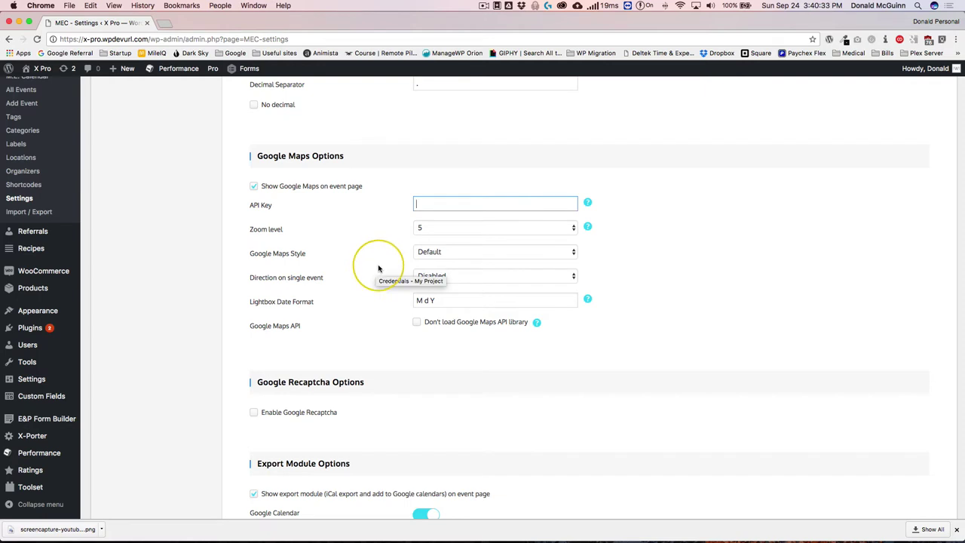
- Check the Maps API key field and set the Google Maps zoom level to 14
left_click(427, 202)
left_click(372, 217)
left_click(448, 227)
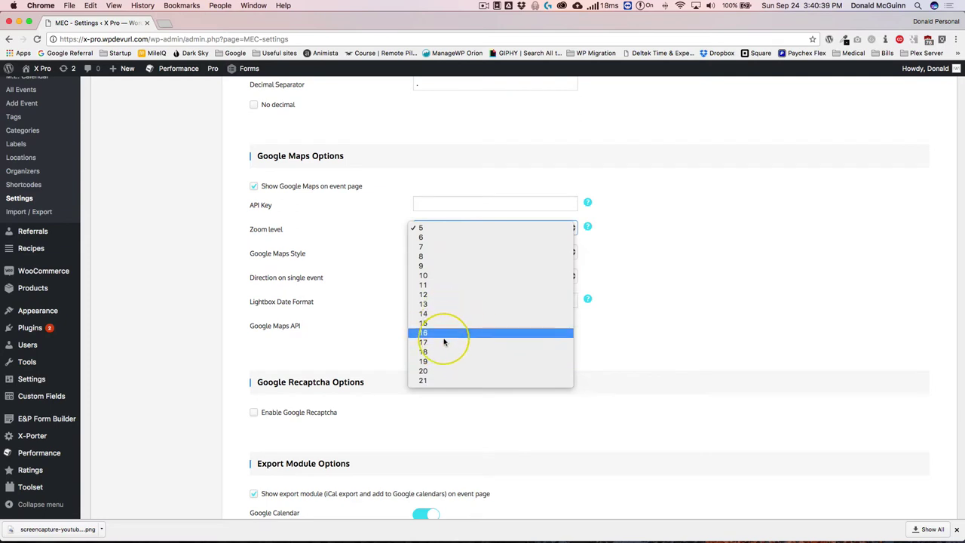
left_click(391, 293)
left_click(444, 232)
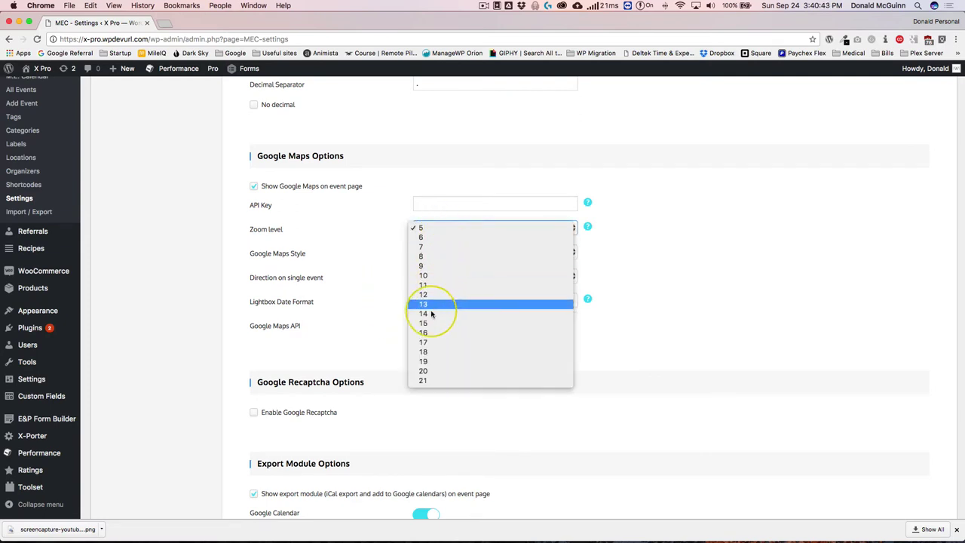
left_click(424, 315)
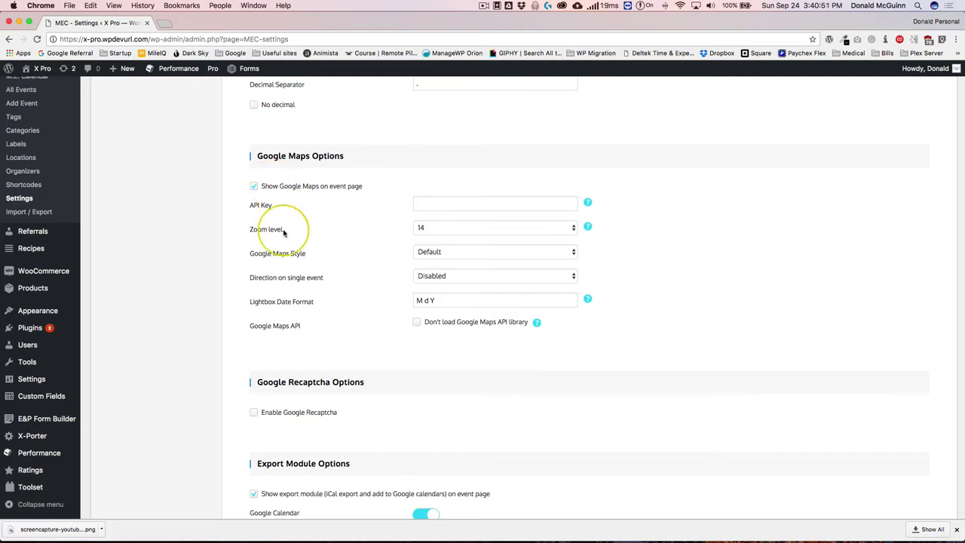
- Leave directions Disabled and the Lightbox Date Format unchanged, then enable Google Recaptcha
left_click(435, 277)
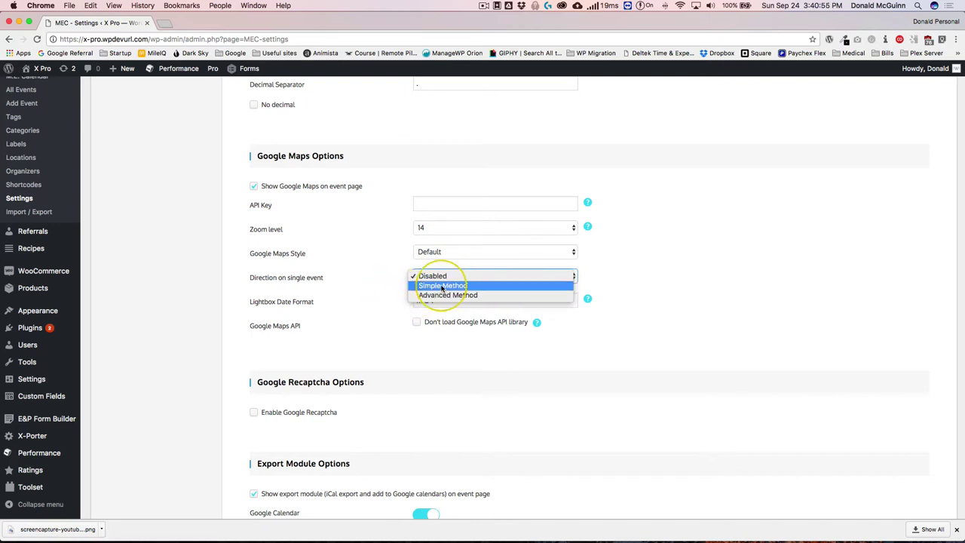
left_click(367, 292)
scroll(394, 282, "down", 2)
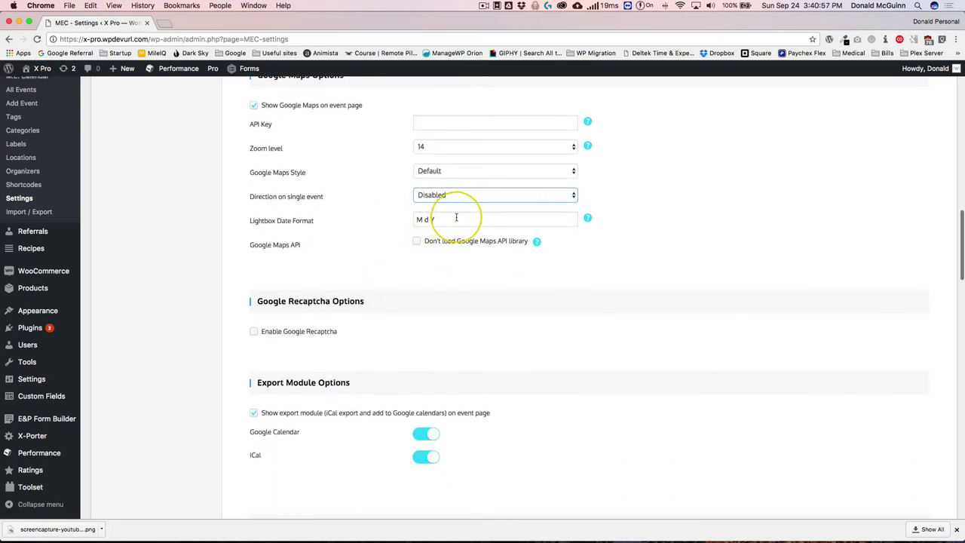
left_click_drag(458, 218, 420, 218)
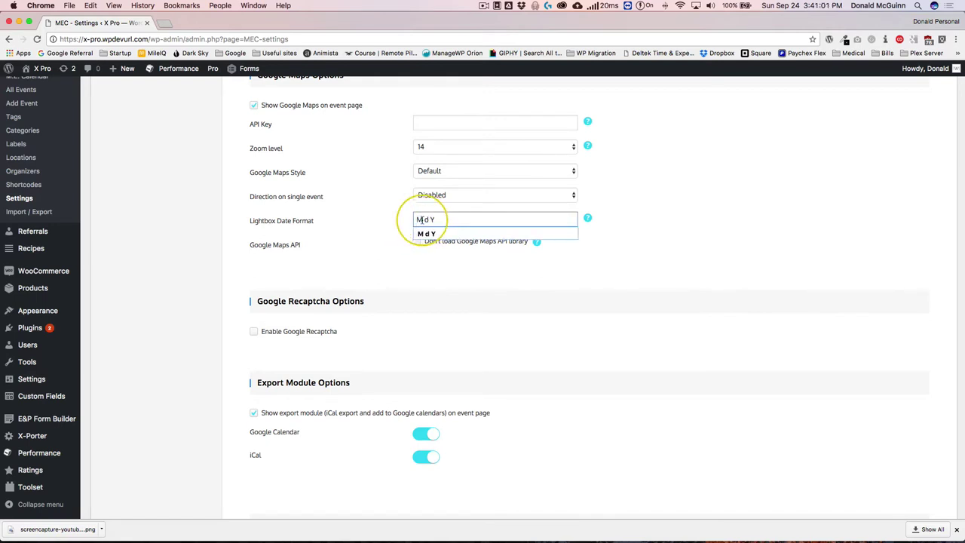
left_click(400, 220)
scroll(400, 265, "down", 3)
left_click(269, 216)
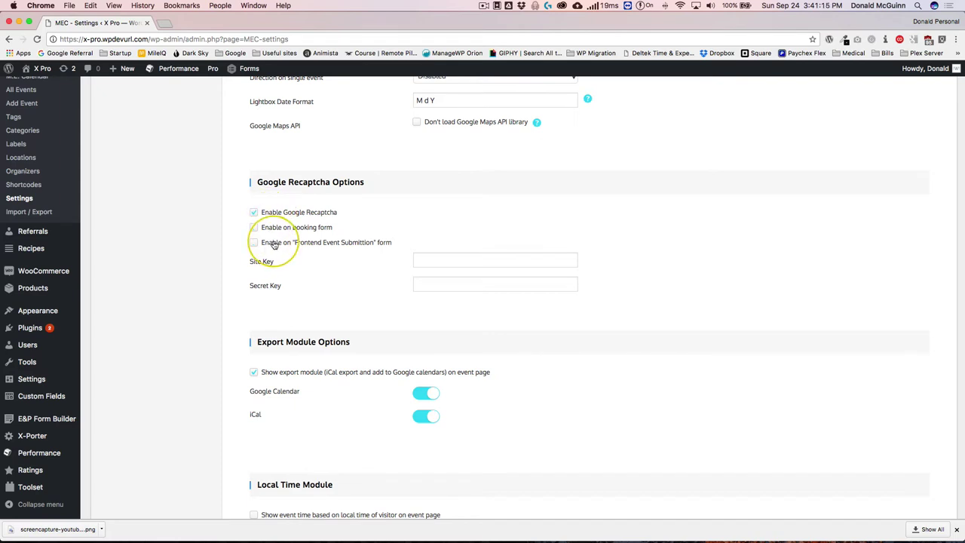
left_click(232, 53)
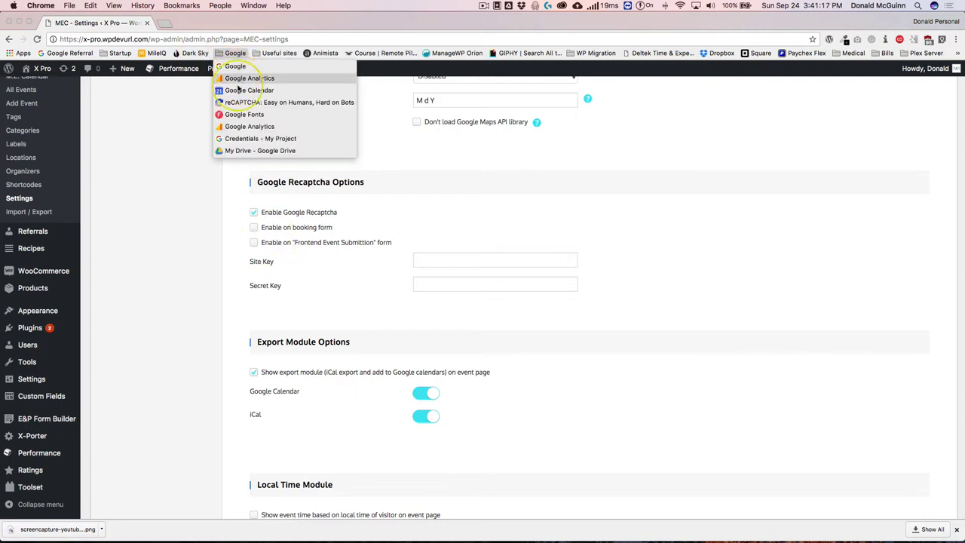
left_click(248, 102)
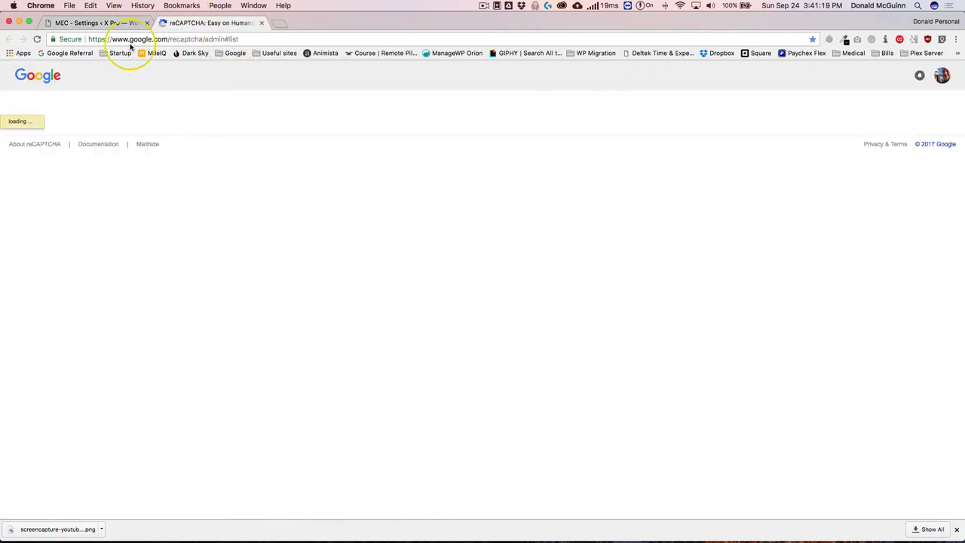
left_click_drag(113, 40, 166, 39)
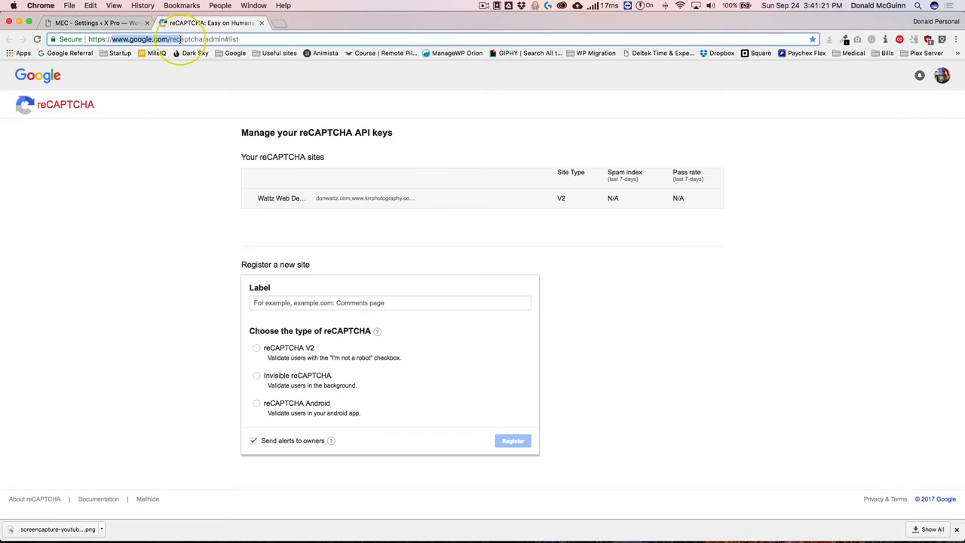
left_click(183, 173)
- Turn Google Recaptcha back off and re-enable the Google Calendar and iCal exports
key("super+w")
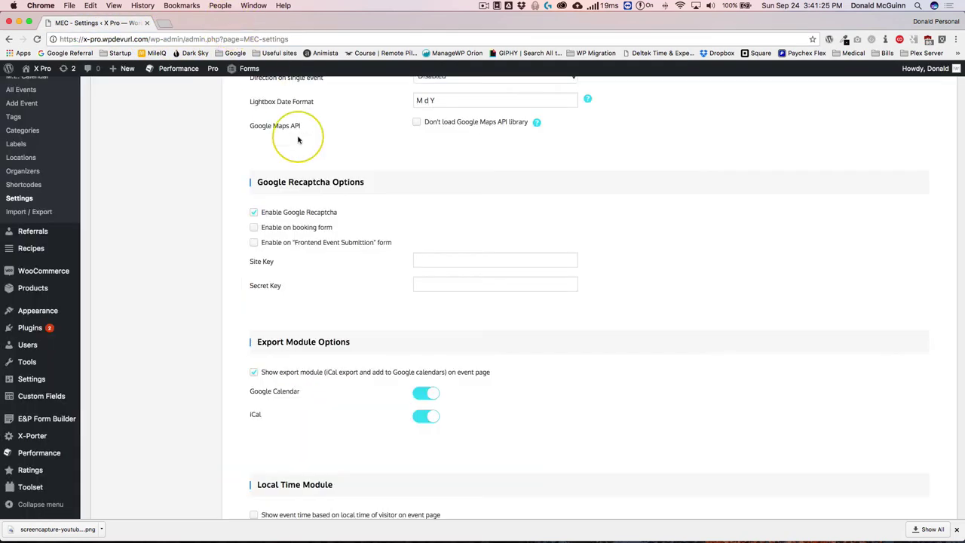
left_click(269, 216)
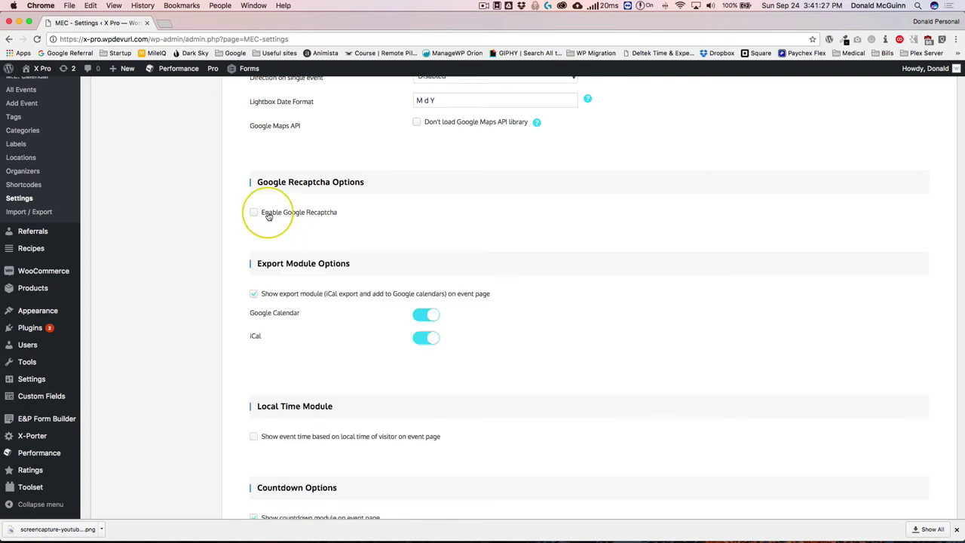
scroll(298, 229, "down", 3)
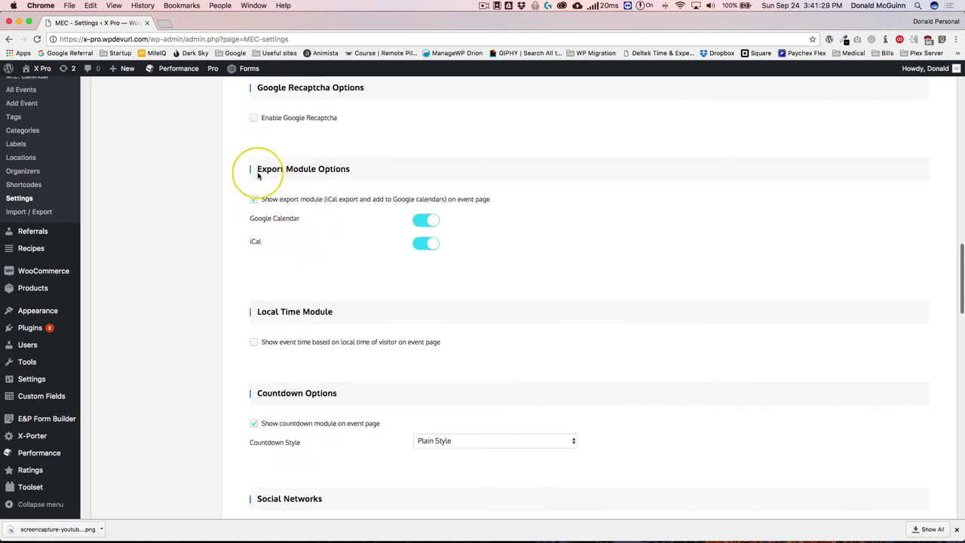
left_click_drag(257, 169, 341, 173)
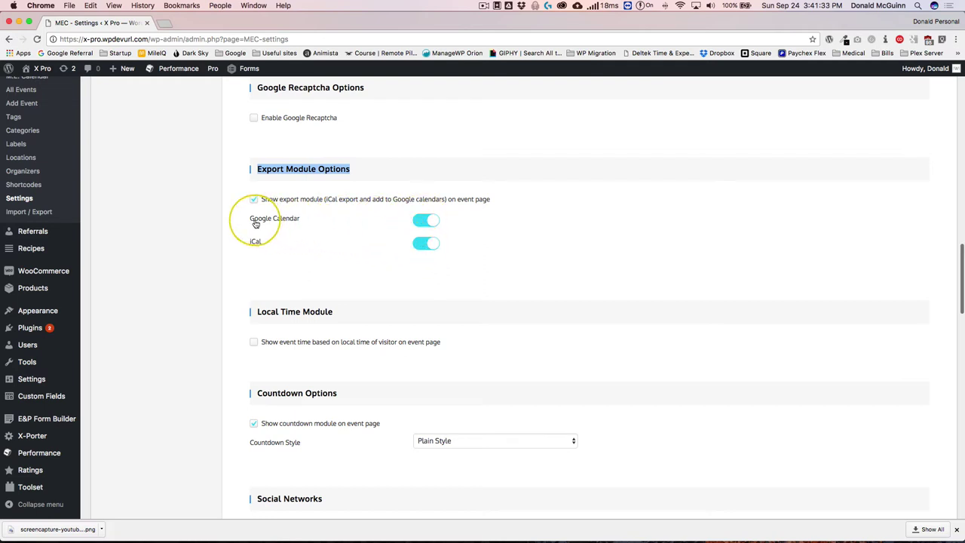
left_click_drag(249, 219, 297, 220)
left_click(428, 220)
left_click_drag(251, 245, 286, 248)
left_click(419, 243)
- Keep Plain Style as the event-page countdown style
scroll(319, 262, "down", 4)
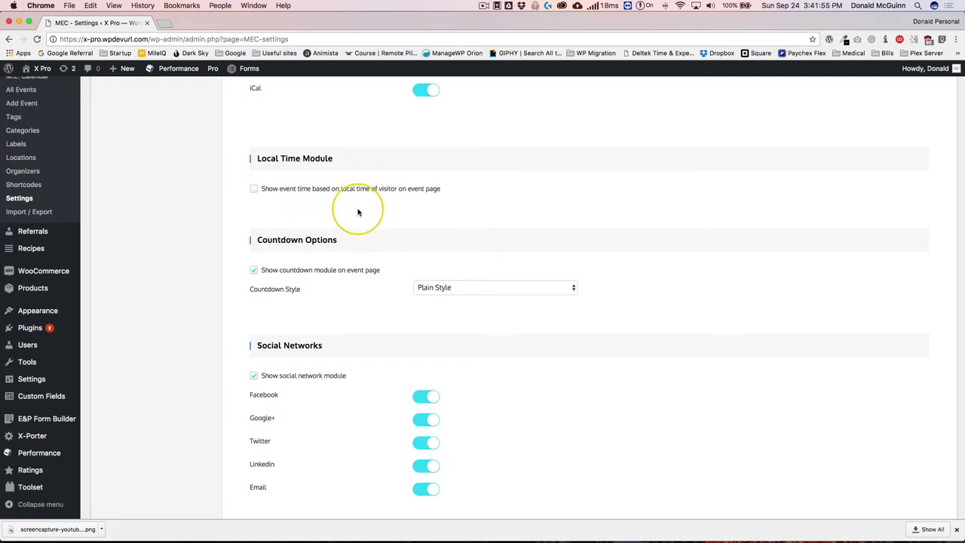
scroll(358, 212, "down", 2)
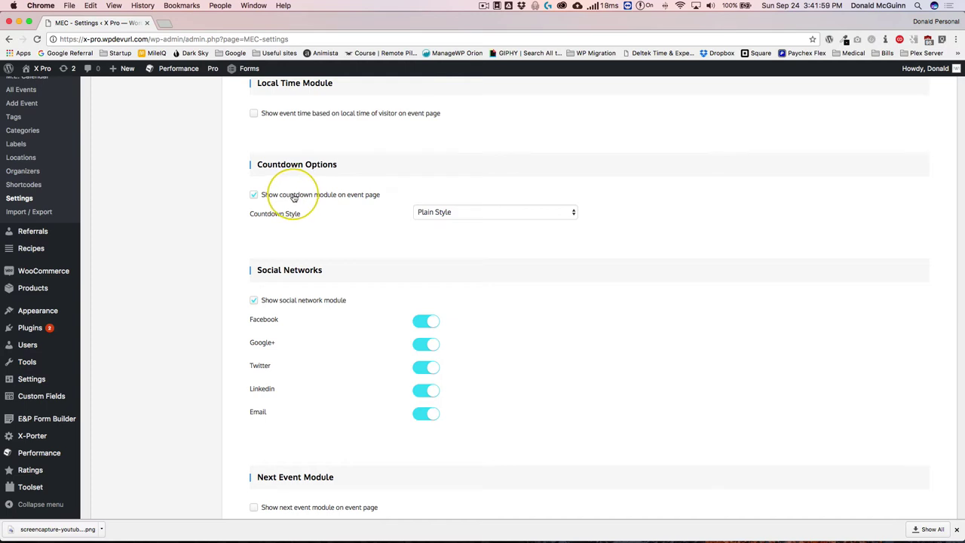
left_click(471, 214)
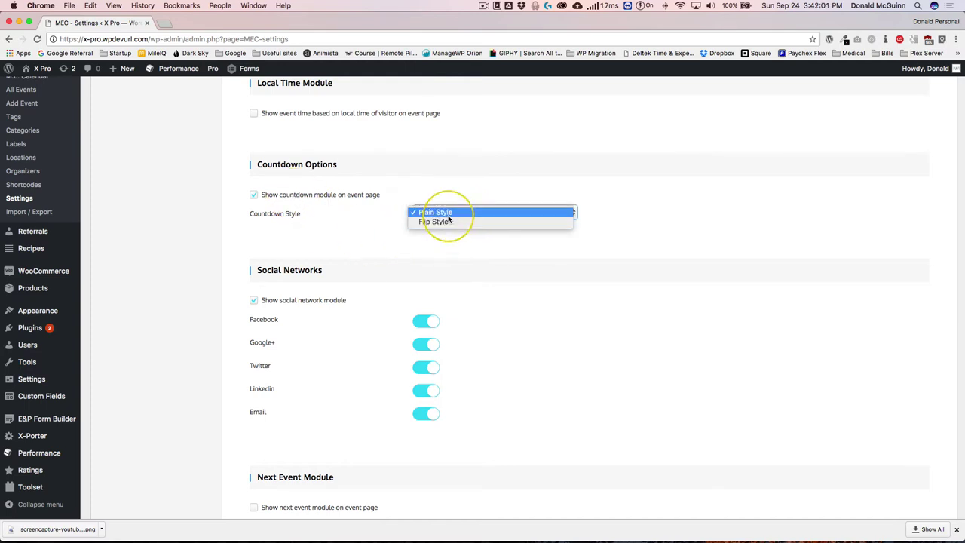
left_click(374, 218)
- Switch off the Facebook, Google+, Twitter, LinkedIn and Email sharing options, then switch them back on
scroll(375, 221, "down", 3)
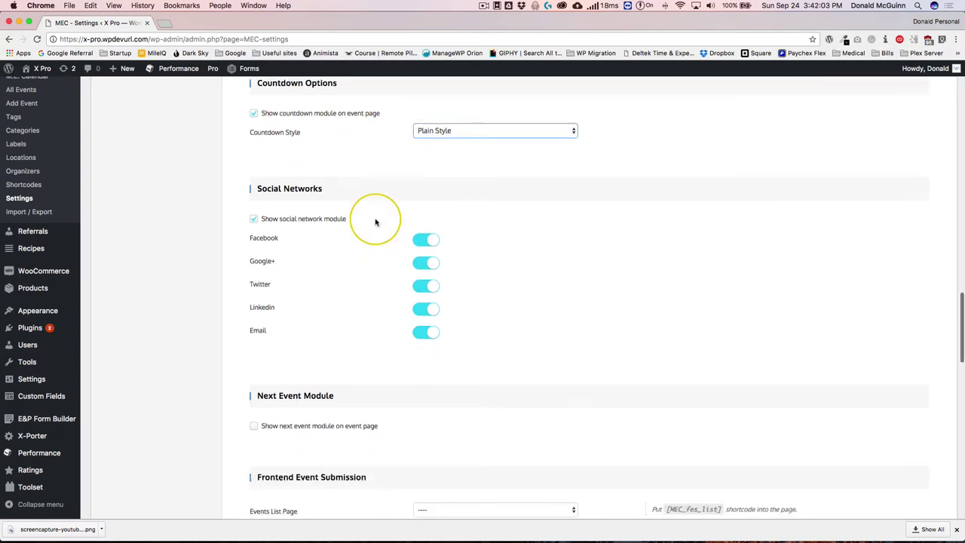
scroll(399, 241, "down", 1)
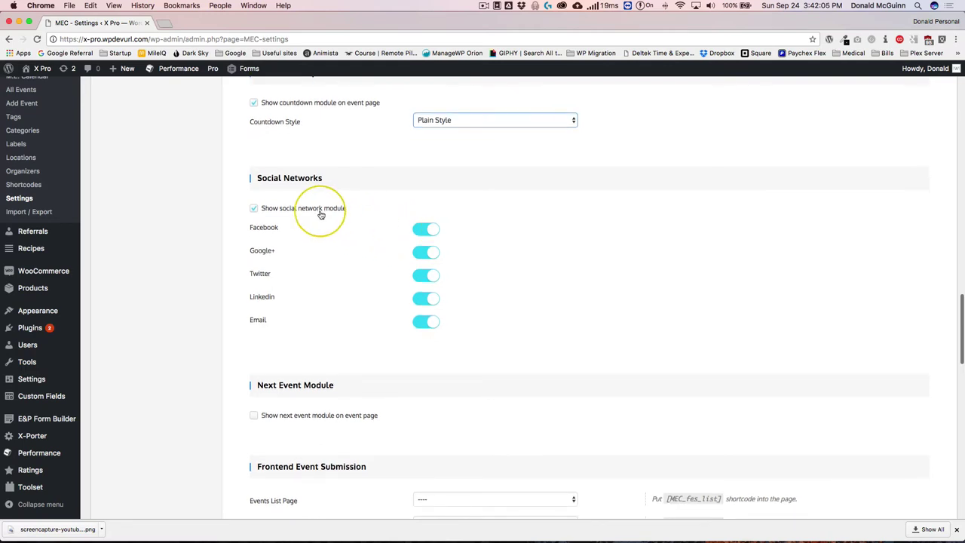
left_click(426, 229)
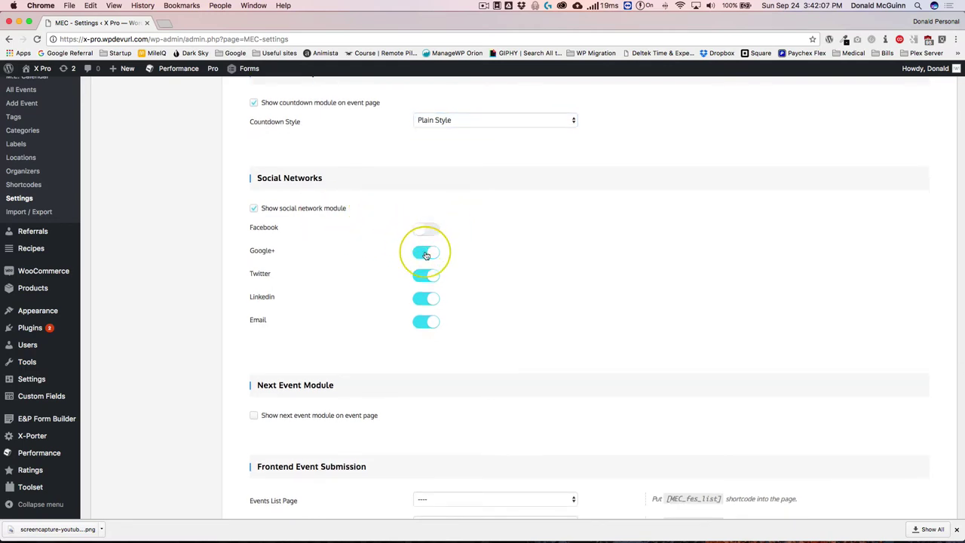
left_click(424, 253)
left_click(423, 277)
left_click(424, 300)
left_click(425, 322)
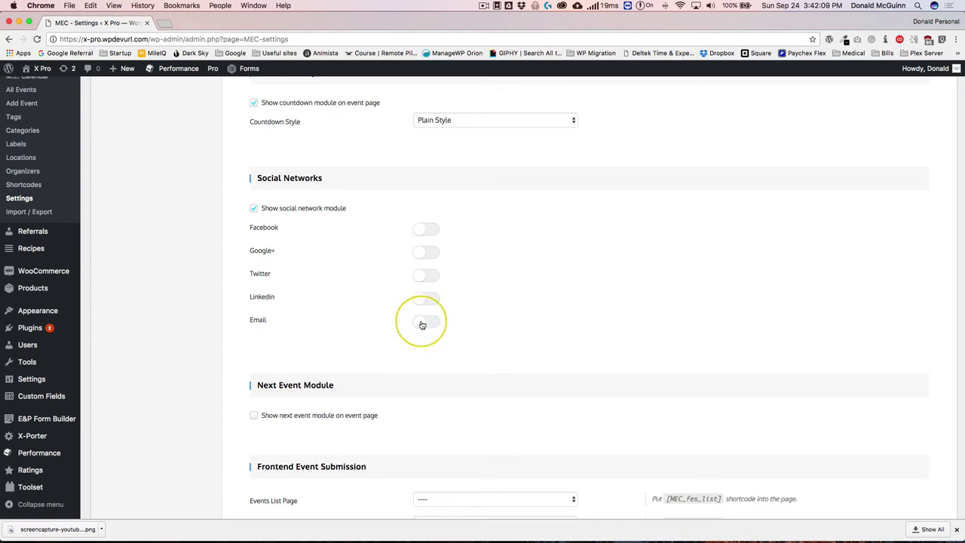
left_click(425, 322)
left_click(426, 299)
left_click(425, 276)
left_click(425, 253)
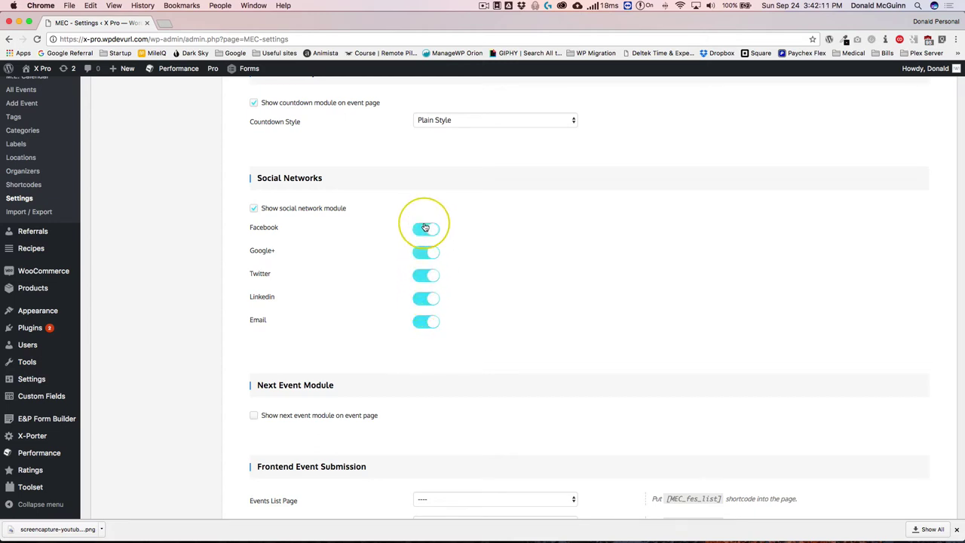
scroll(399, 243, "down", 4)
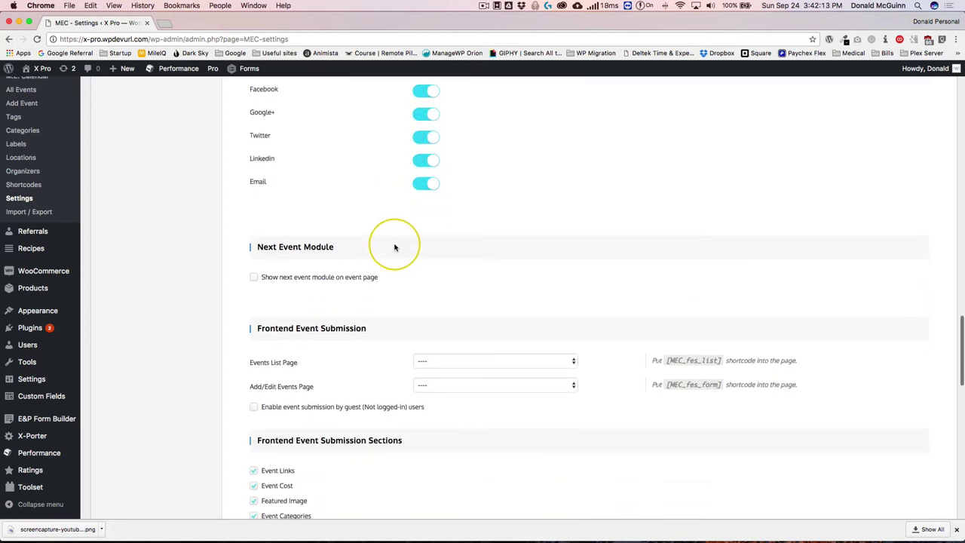
scroll(395, 249, "down", 1)
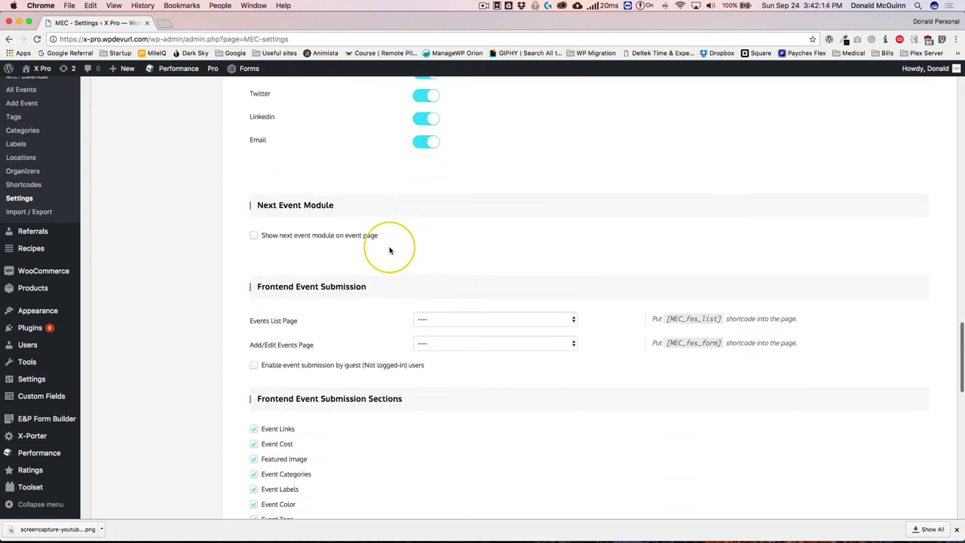
left_click(302, 238)
left_click(441, 252)
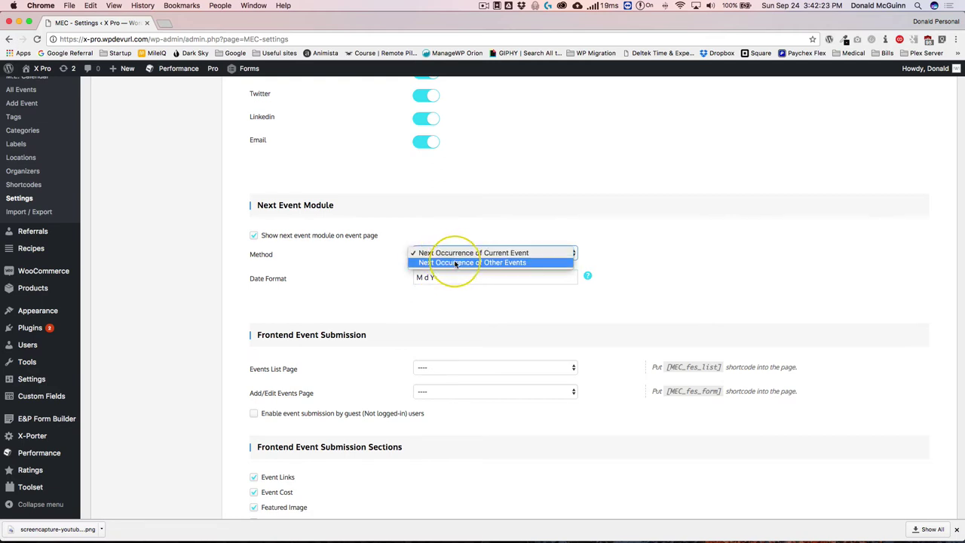
left_click(419, 263)
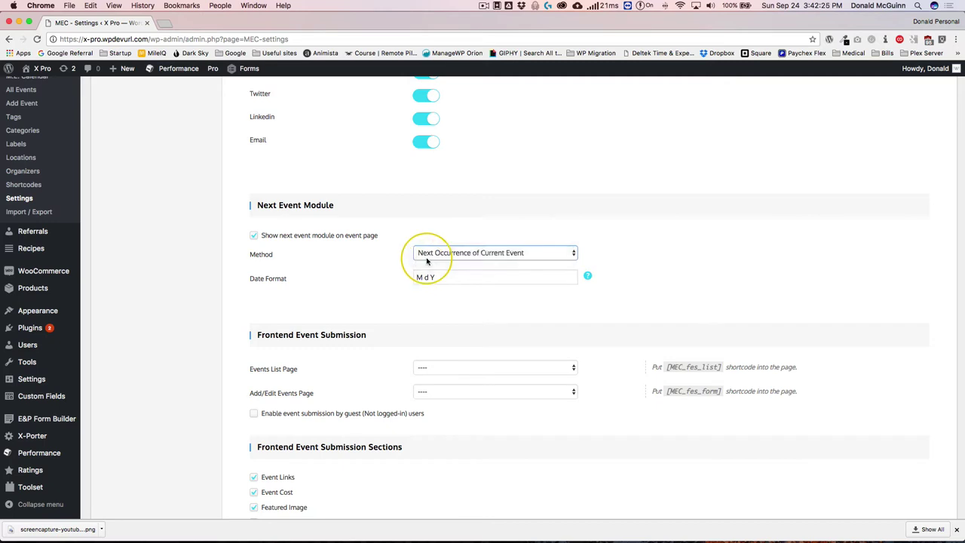
left_click(428, 257)
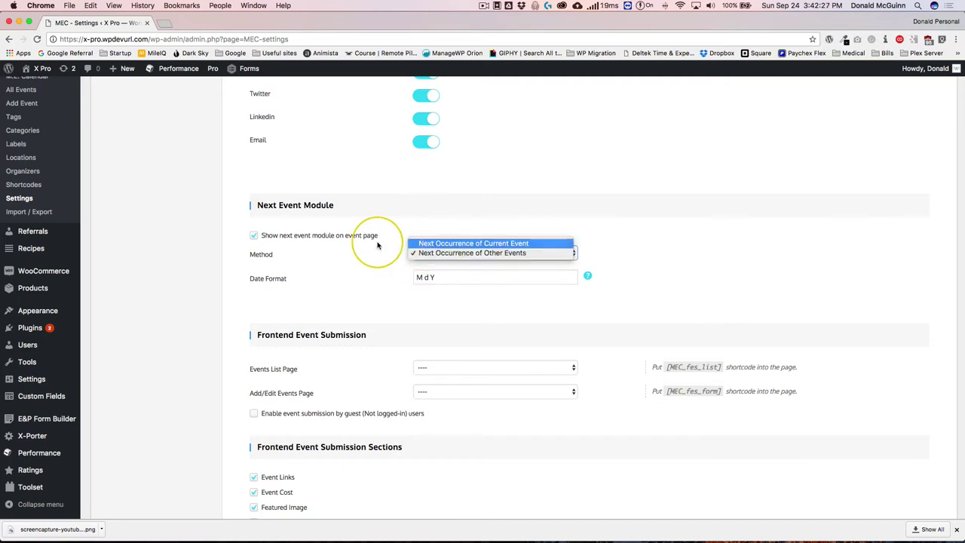
key("Return")
left_click(330, 238)
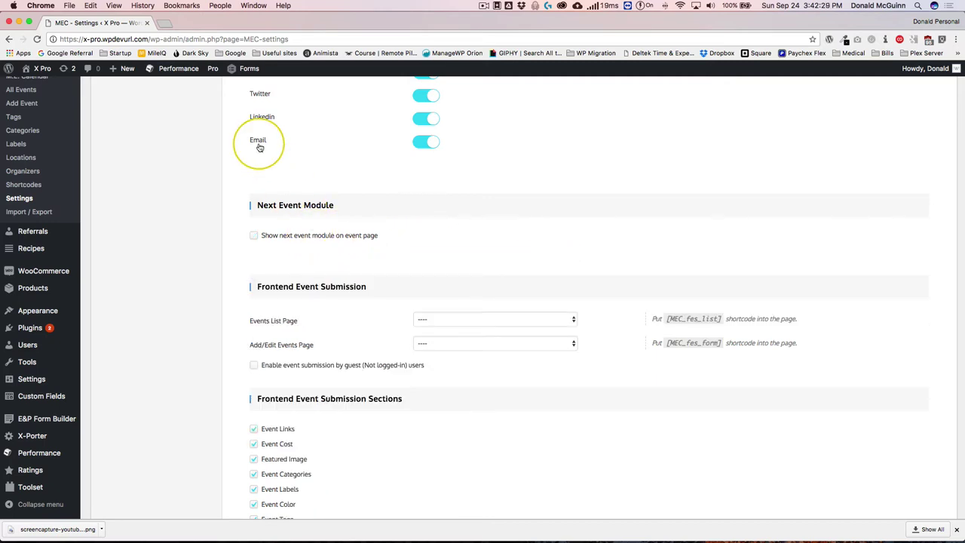
scroll(260, 145, "up", 3)
scroll(302, 169, "down", 1)
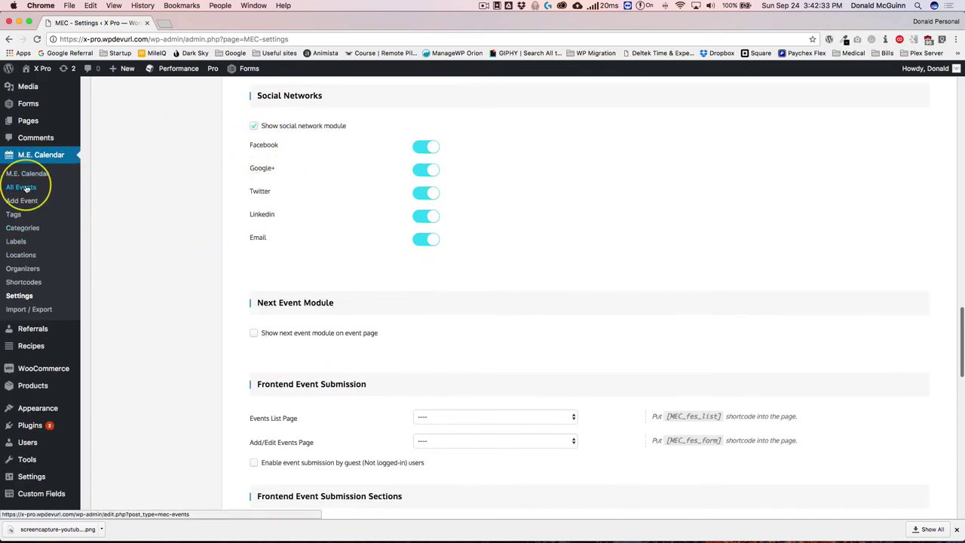
scroll(301, 355, "down", 2)
scroll(309, 351, "down", 3)
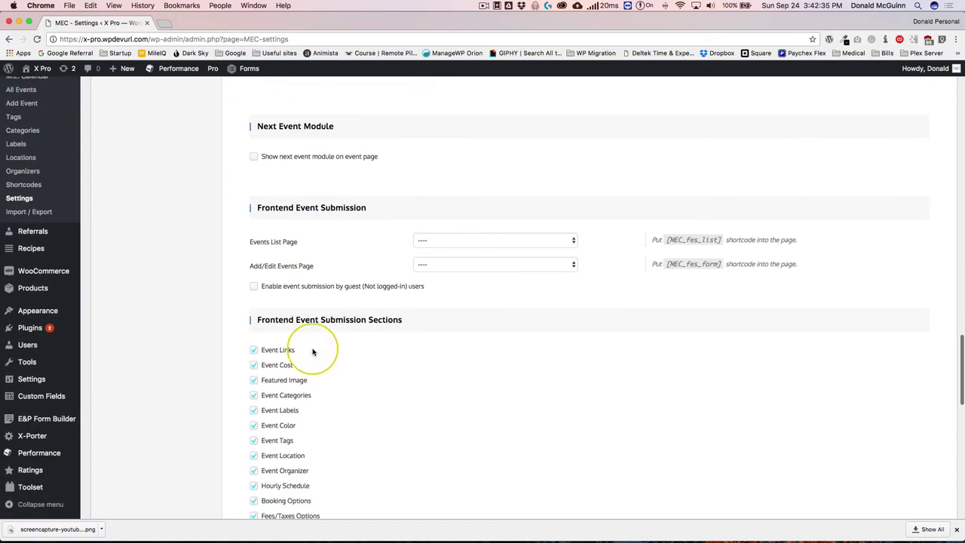
- Check the events list and add/edit events page dropdowns, leaving both unset
left_click(454, 236)
left_click(262, 202)
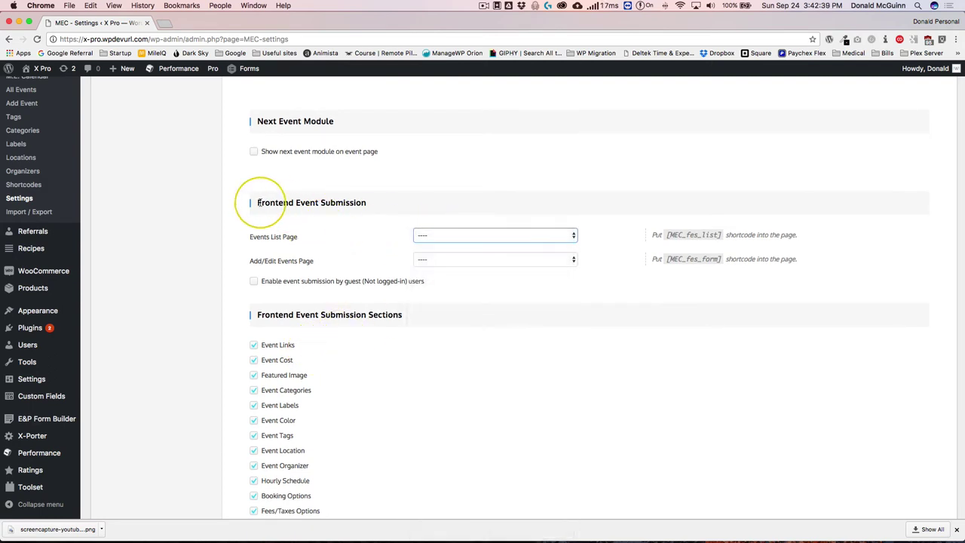
left_click_drag(262, 202, 369, 205)
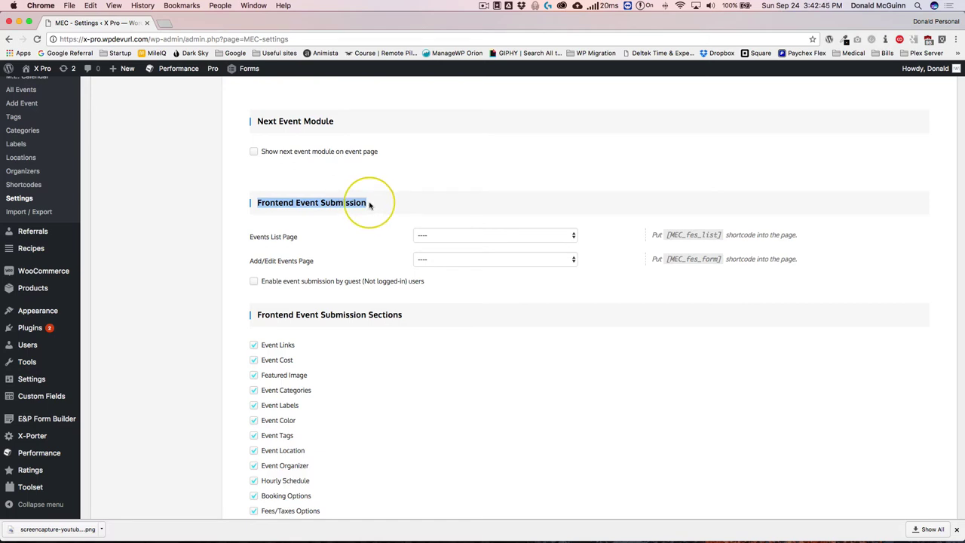
left_click(218, 251)
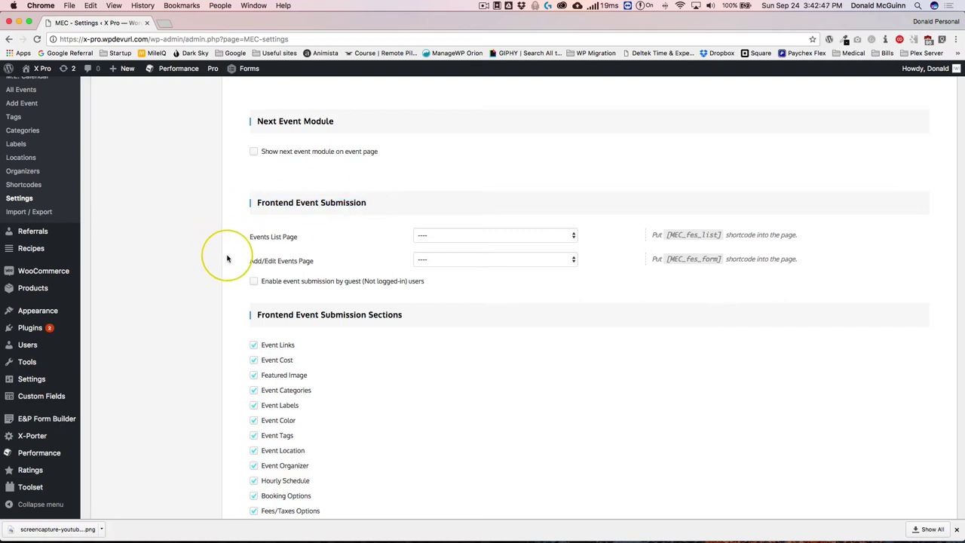
left_click_drag(667, 234, 660, 262)
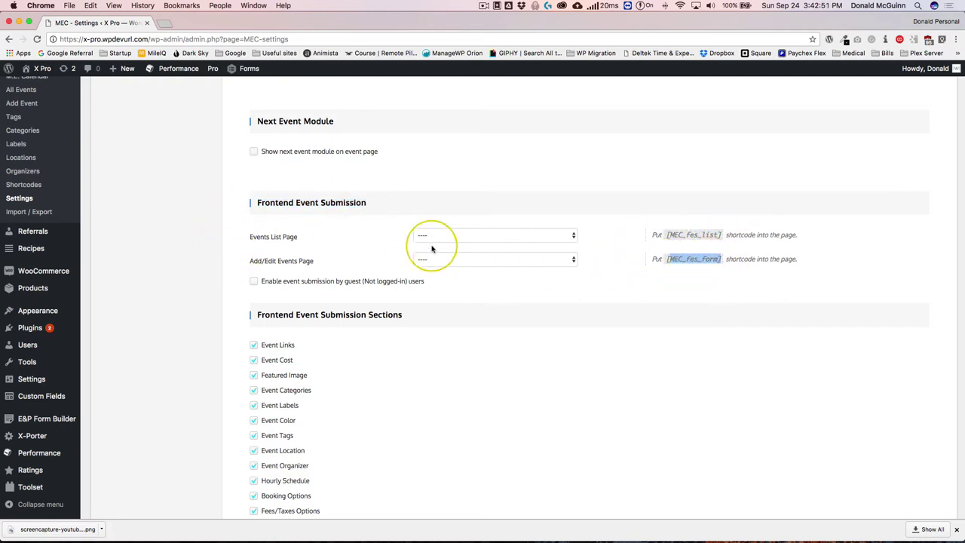
left_click(181, 260)
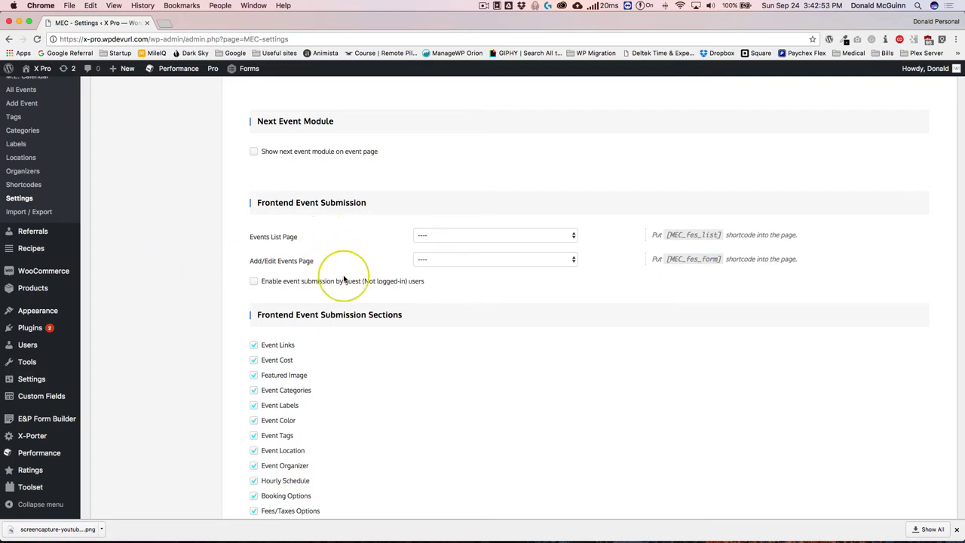
left_click(454, 260)
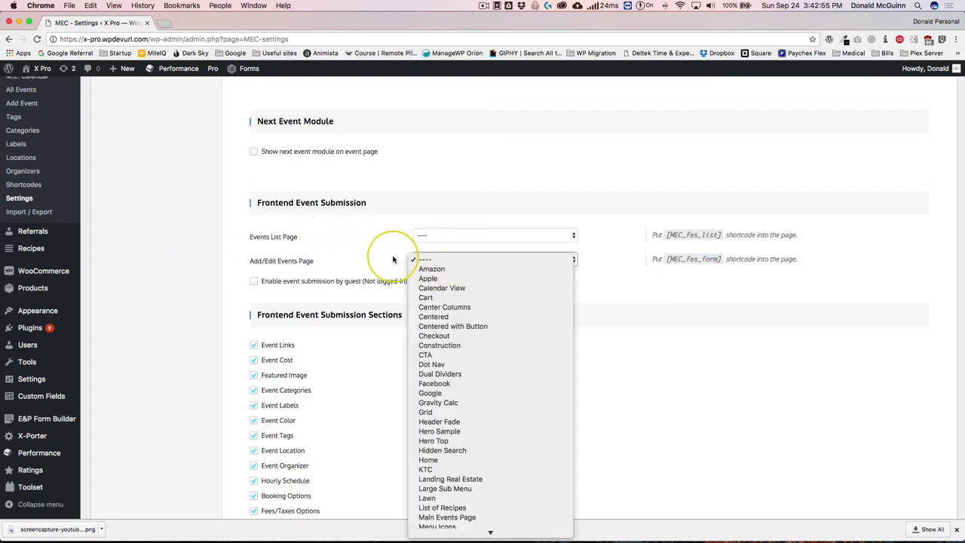
left_click(198, 266)
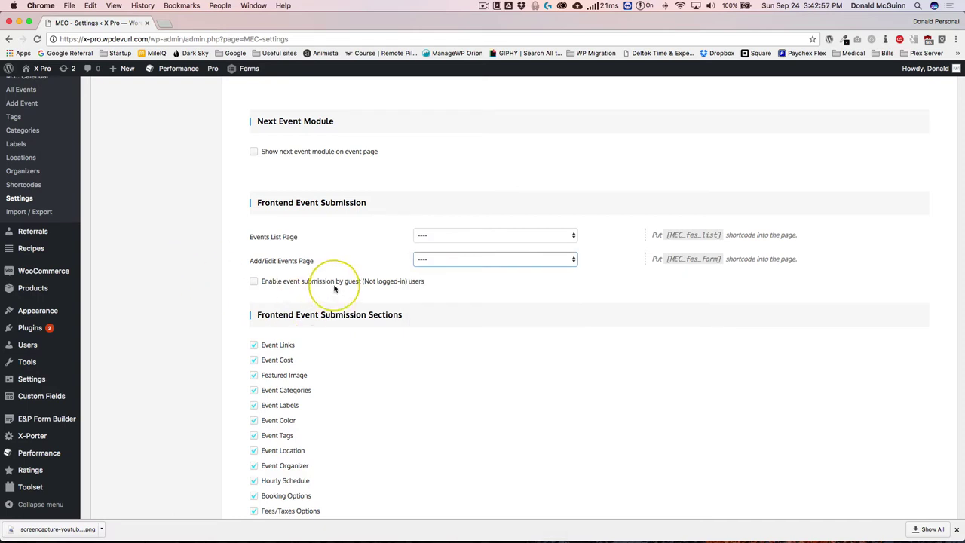
- Toggle guest event submission on and off, leaving it disabled
left_click(276, 282)
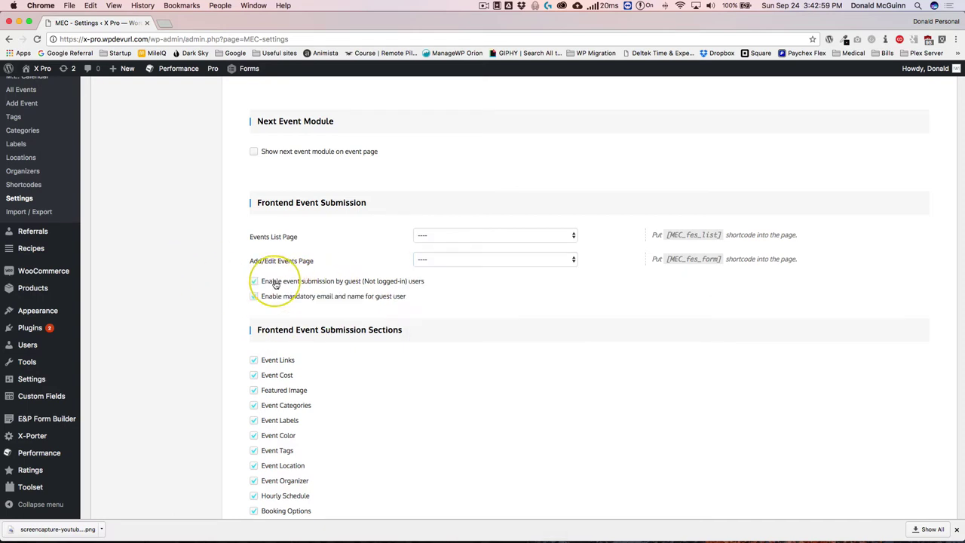
left_click(345, 283)
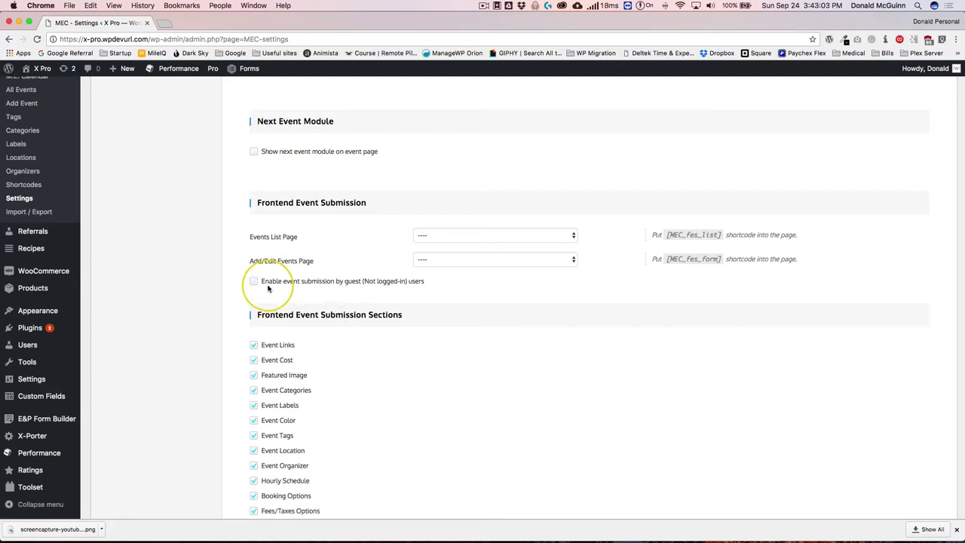
left_click(268, 285)
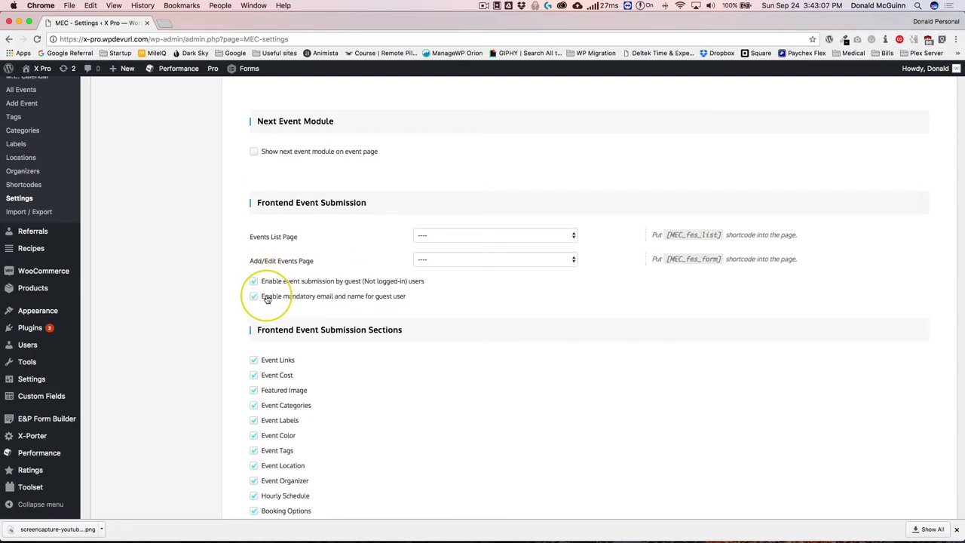
left_click(255, 281)
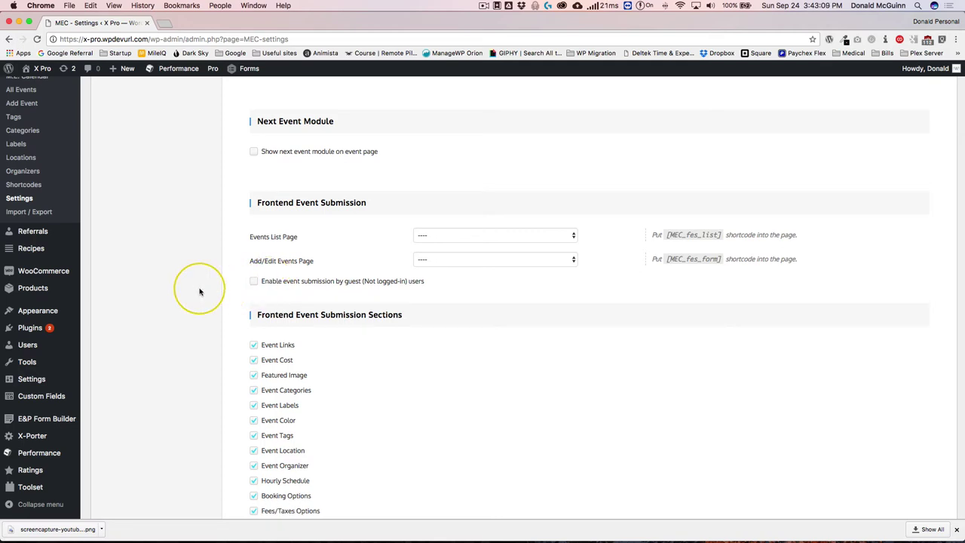
- Untick Event Labels, Event Color and Event Tags in the submission form sections
scroll(201, 292, "down", 5)
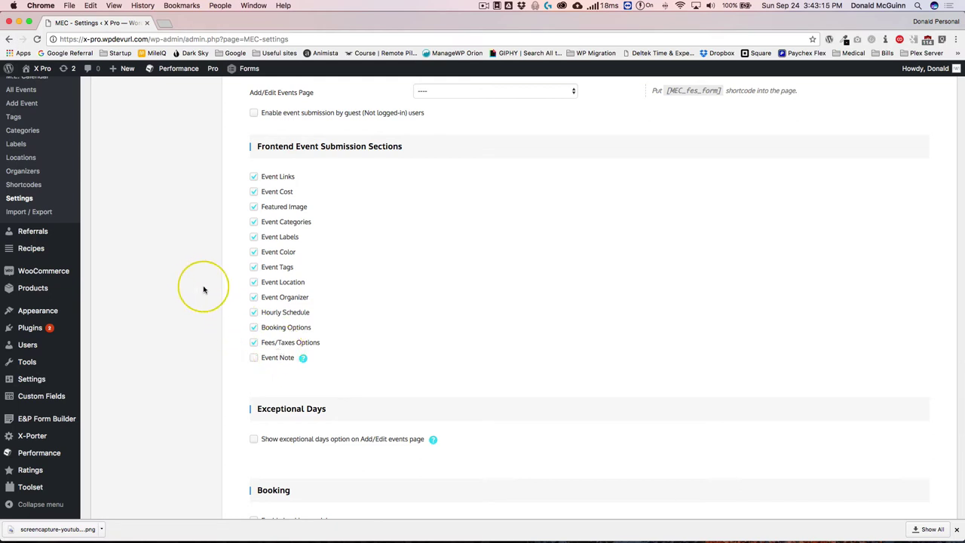
left_click(275, 238)
left_click(276, 251)
left_click(271, 267)
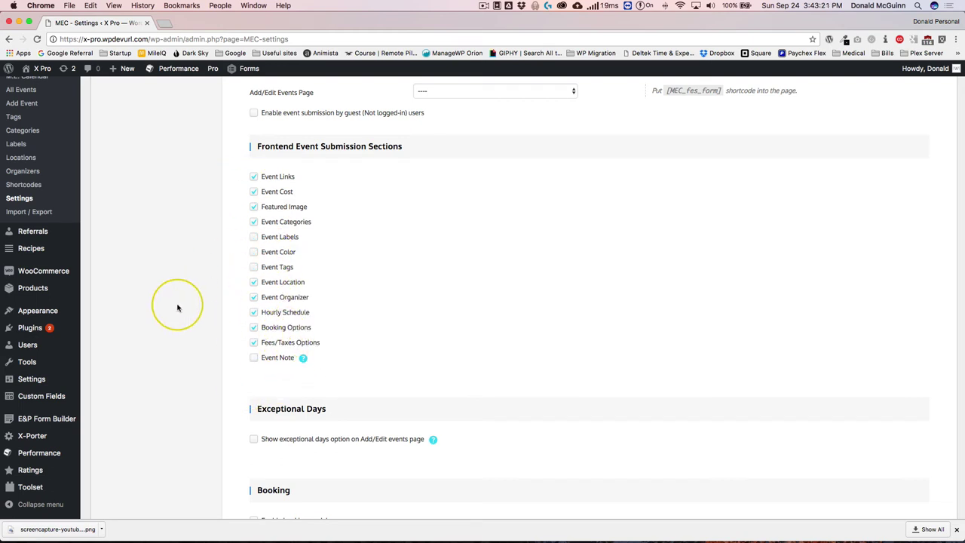
- Enable the booking module with Date Format M d Y and Maximum Dates kept at 6
scroll(178, 307, "down", 5)
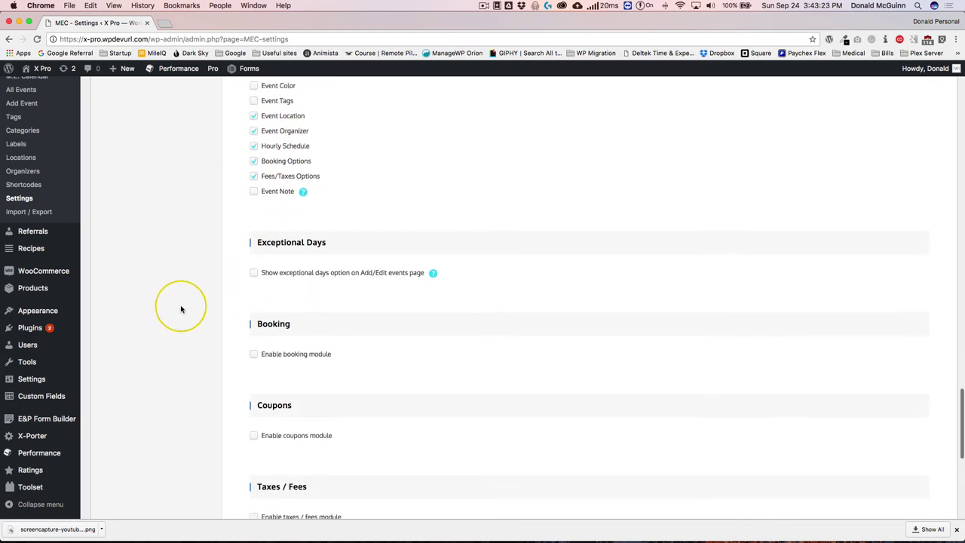
scroll(182, 308, "down", 1)
scroll(312, 274, "down", 1)
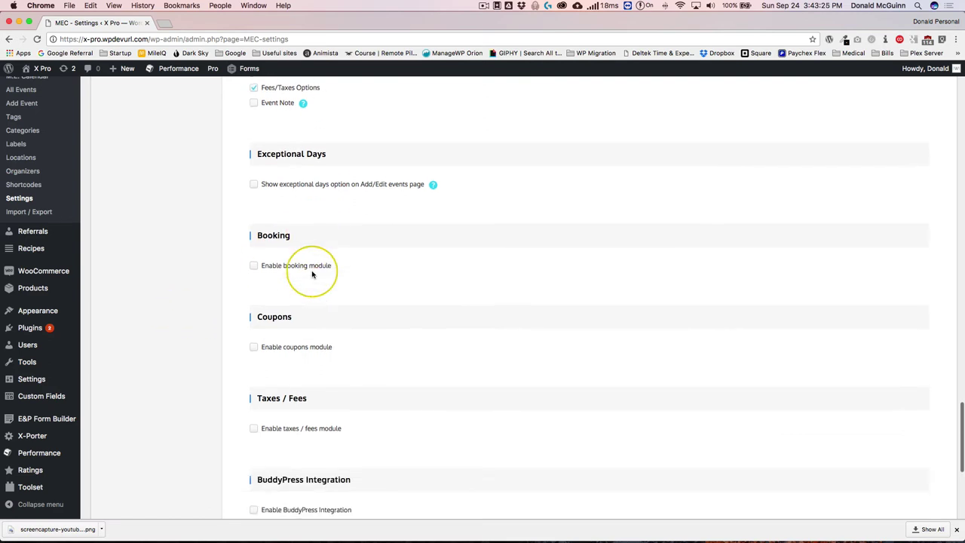
scroll(276, 266, "down", 1)
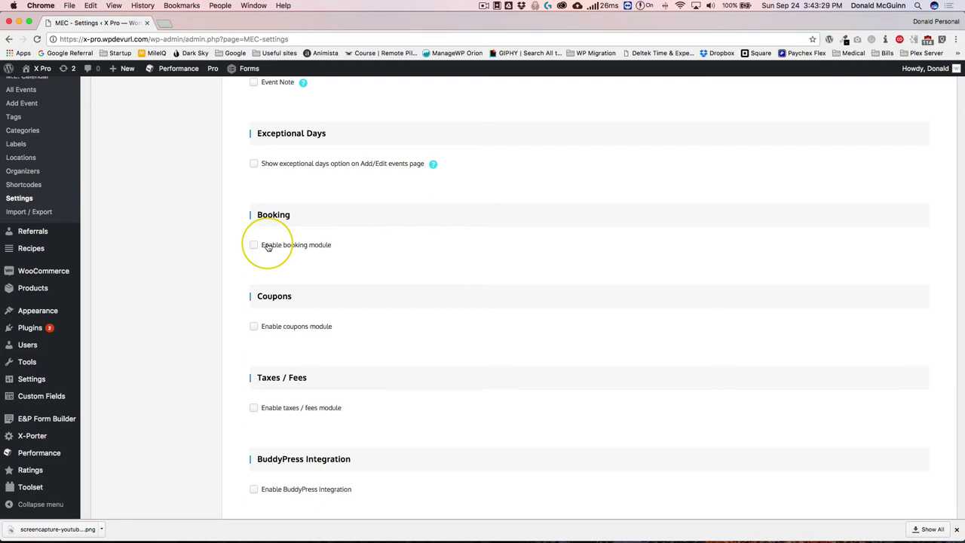
left_click(268, 246)
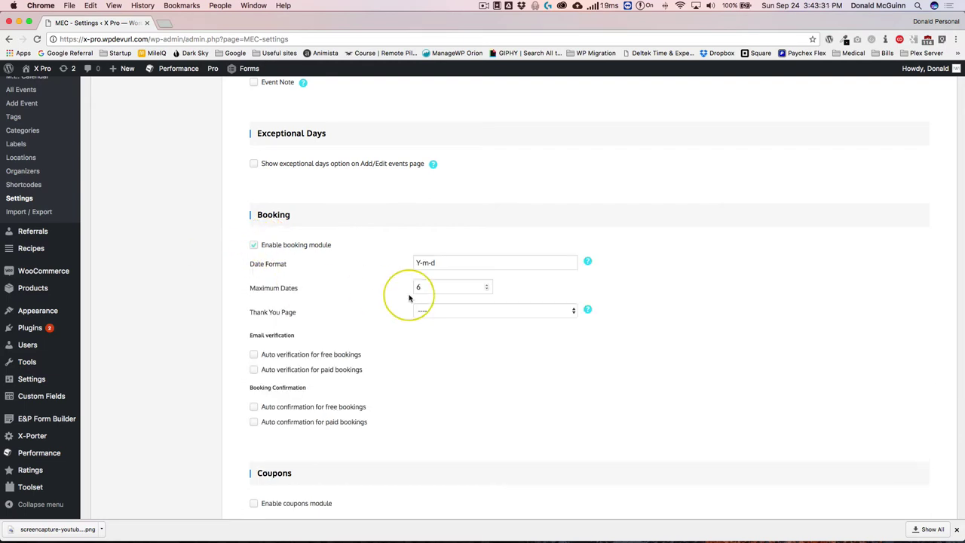
left_click_drag(447, 264, 409, 267)
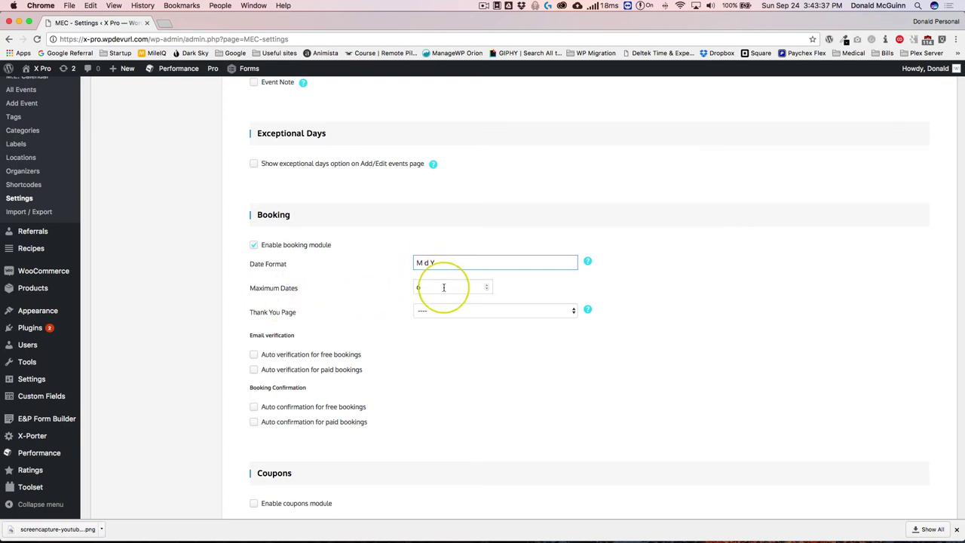
left_click_drag(444, 288, 403, 293)
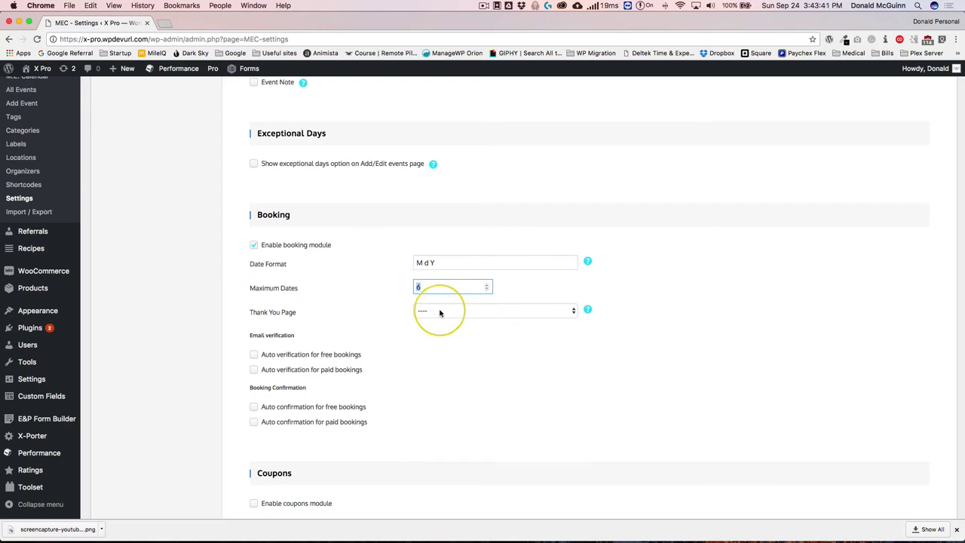
left_click(419, 310)
left_click(393, 312)
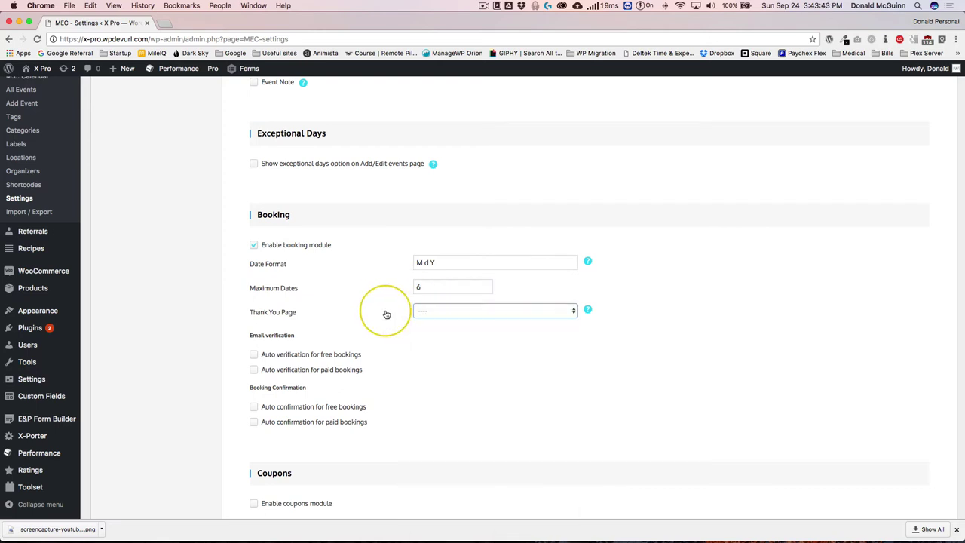
scroll(167, 319, "down", 2)
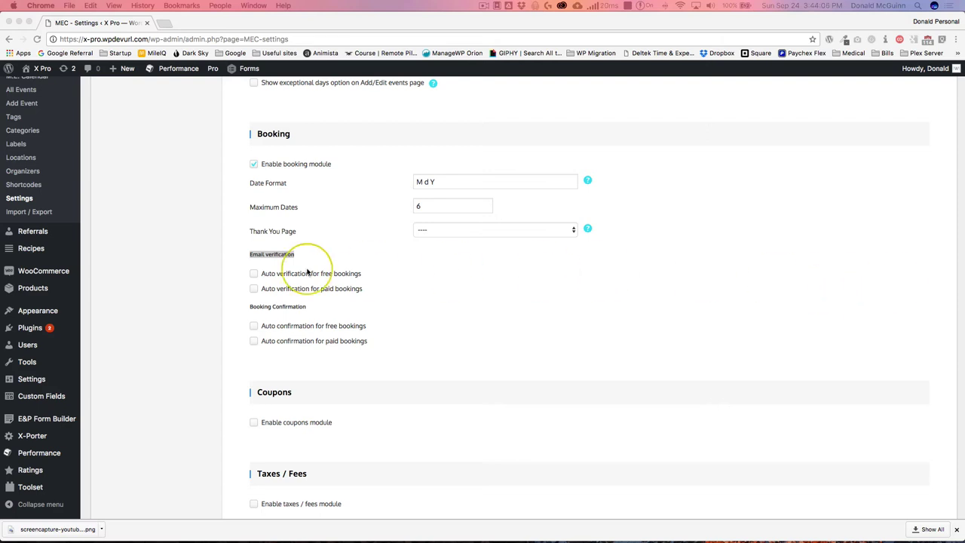
- Enable auto verification for free and paid bookings and auto confirmation for free bookings
left_click(280, 280)
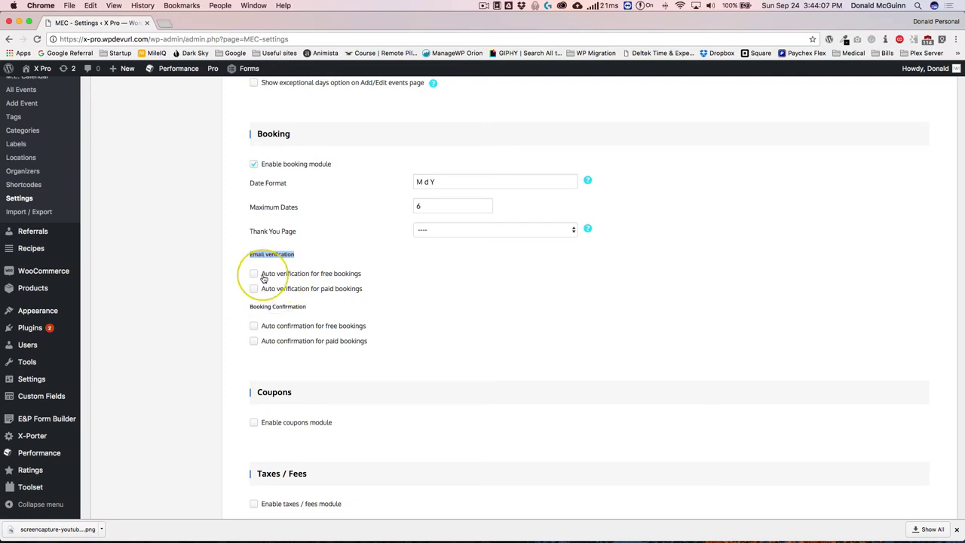
left_click(203, 275)
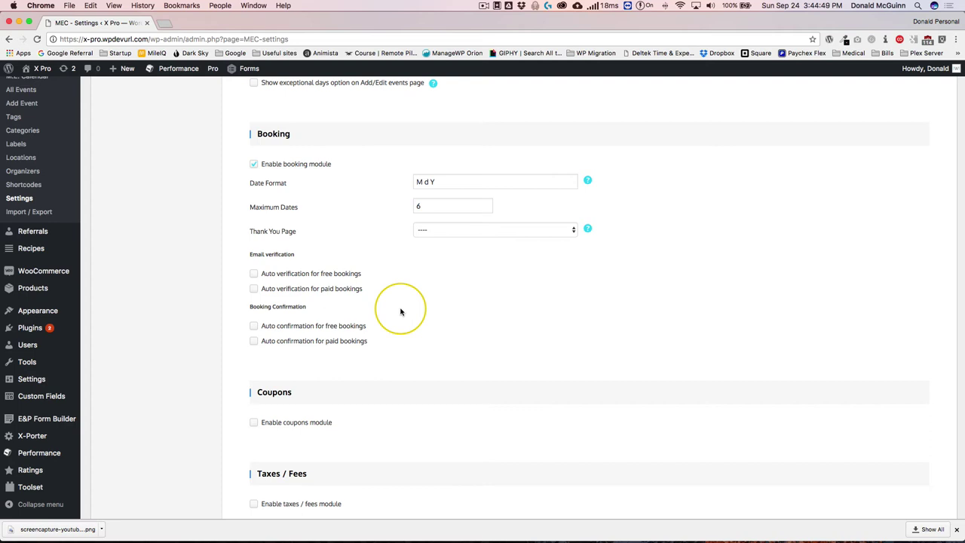
left_click(307, 273)
left_click(302, 288)
left_click(294, 330)
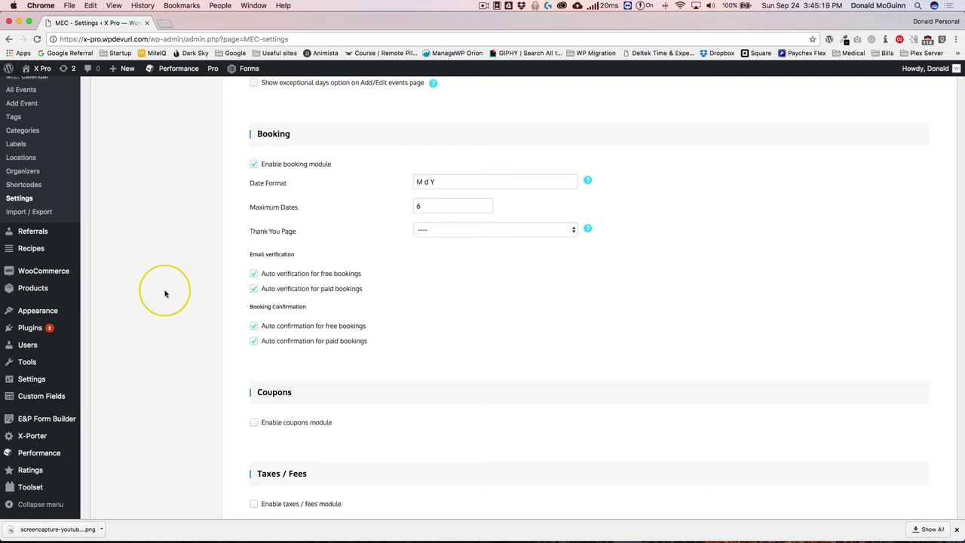
- Leave the coupons module off and enable the BuddyPress integration
scroll(168, 294, "down", 4)
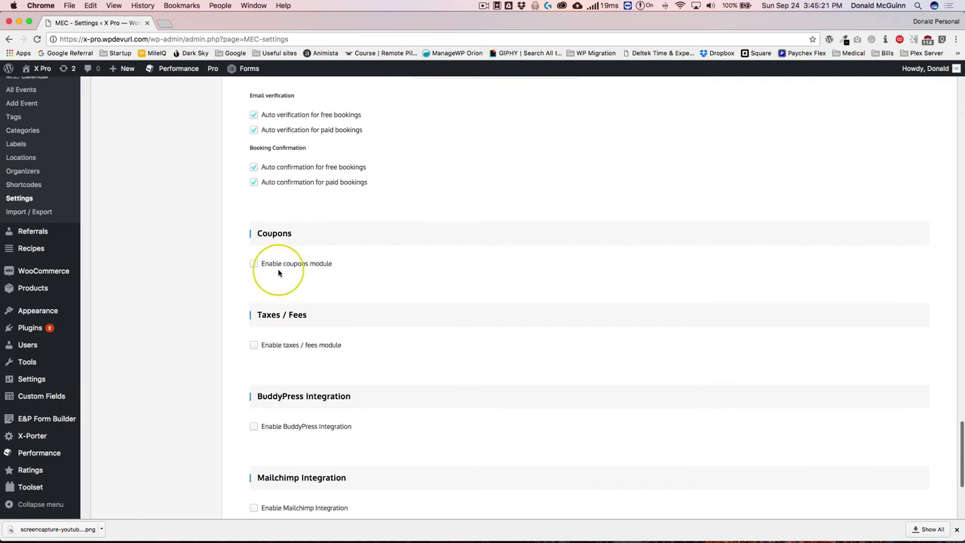
left_click(262, 269)
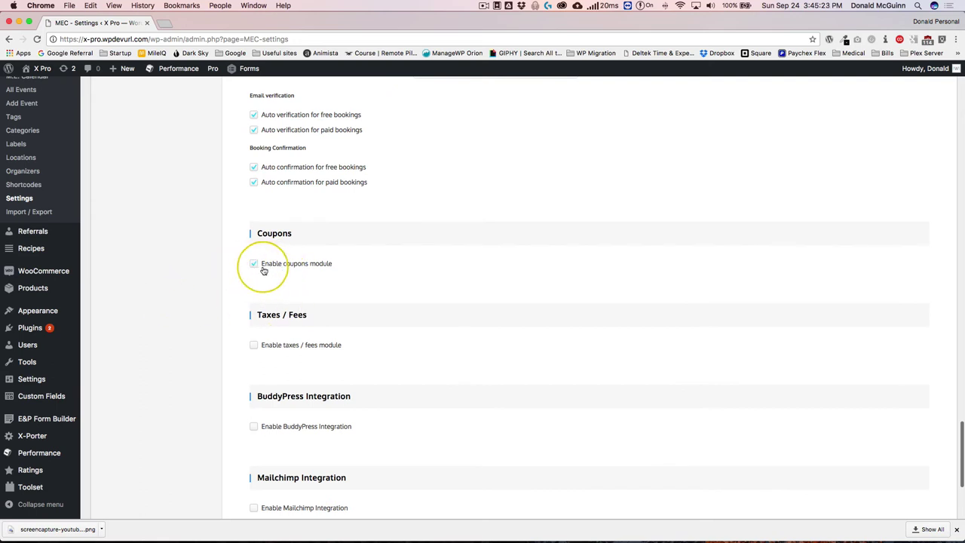
left_click(261, 265)
scroll(203, 285, "down", 2)
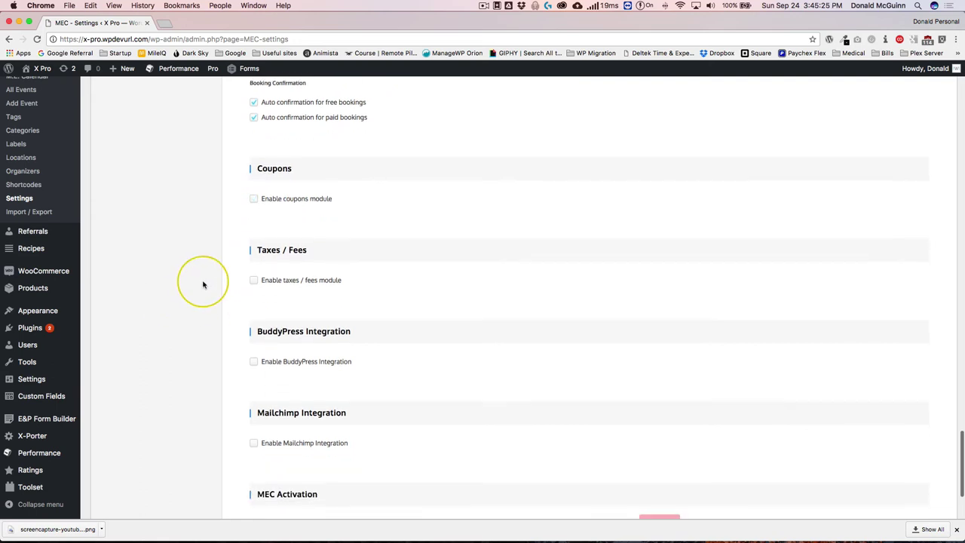
scroll(192, 280, "down", 3)
left_click(270, 269)
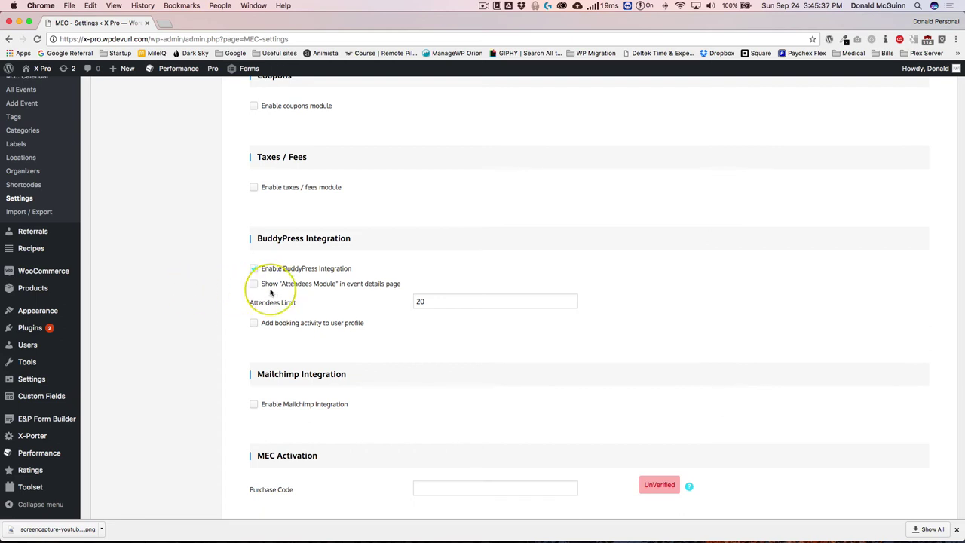
- Enable Mailchimp integration, review API Key and List ID, keep Subscribe automatically as subscription status
scroll(172, 294, "down", 3)
left_click(254, 303)
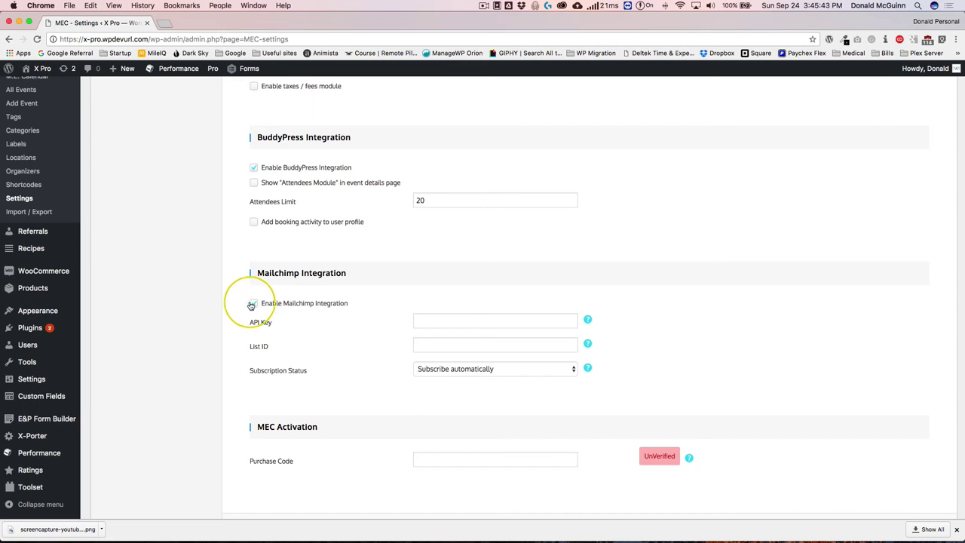
left_click(469, 323)
mouse_move(585, 320)
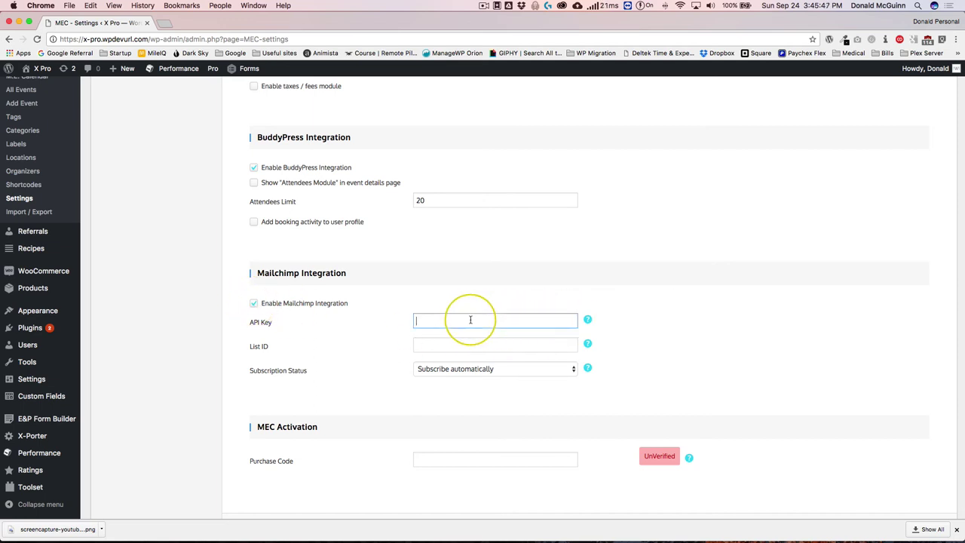
left_click(478, 345)
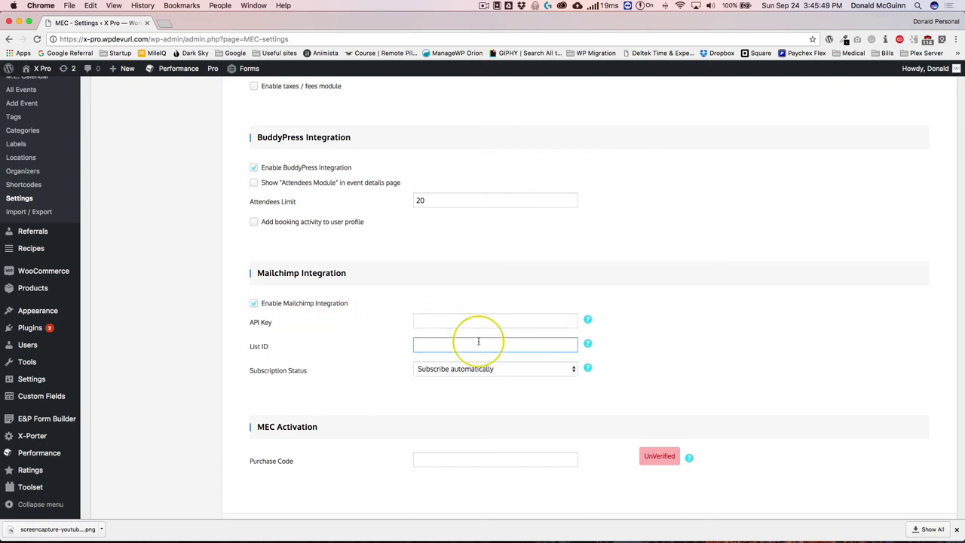
left_click(423, 370)
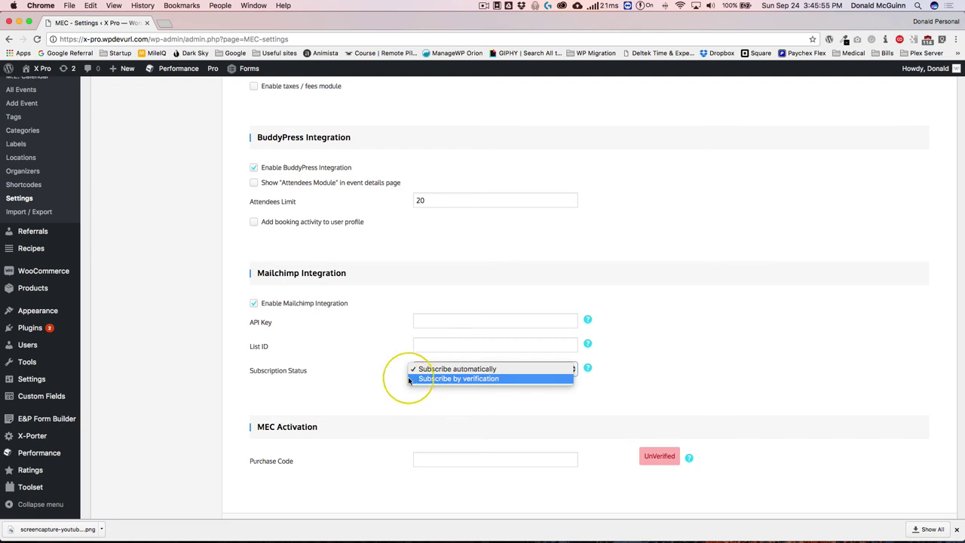
left_click(374, 377)
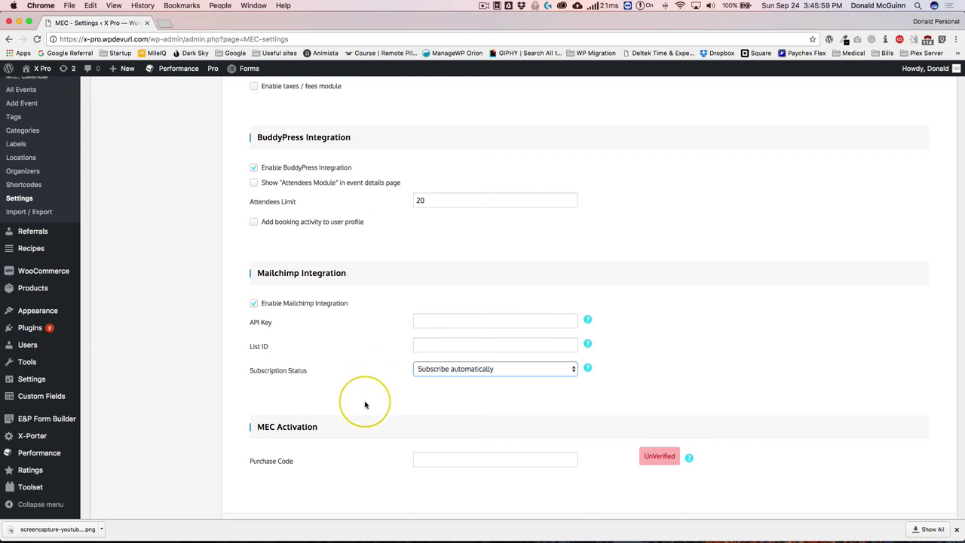
scroll(327, 384, "up", 10)
scroll(326, 385, "up", 10)
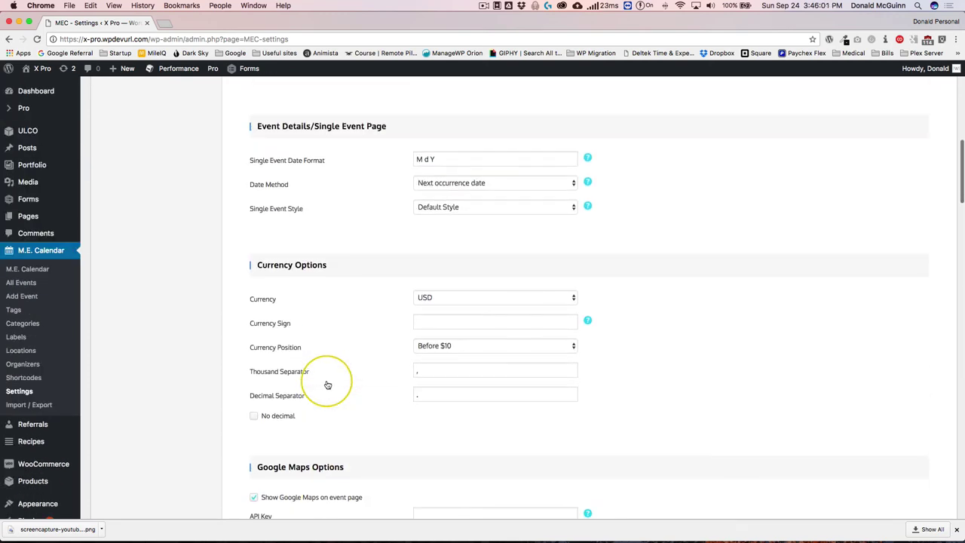
scroll(328, 385, "down", 20)
scroll(328, 384, "down", 5)
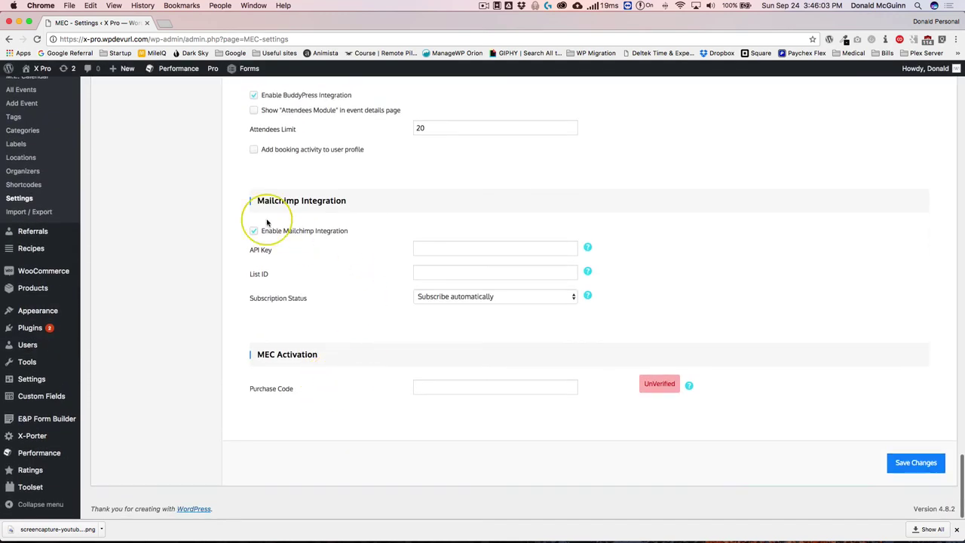
left_click(485, 388)
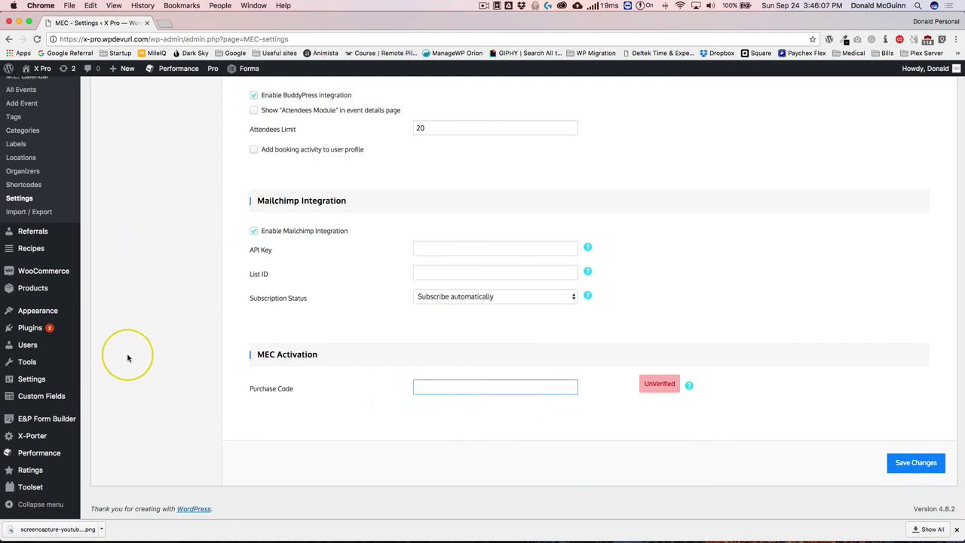
scroll(125, 358, "up", 2)
scroll(121, 357, "up", 15)
scroll(122, 357, "up", 6)
scroll(142, 223, "down", 2)
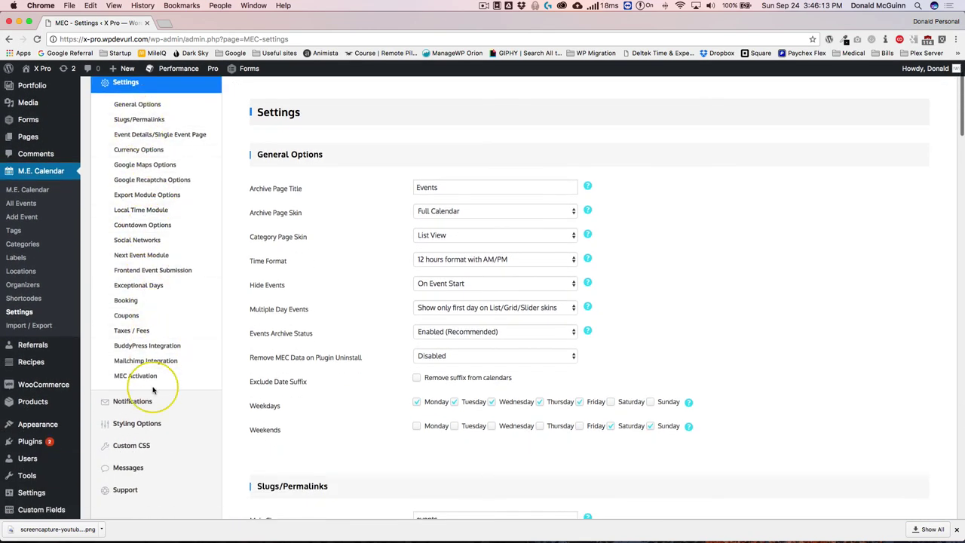
- Open Notifications and keep the new event notification enabled
scroll(155, 377, "down", 2)
left_click(134, 336)
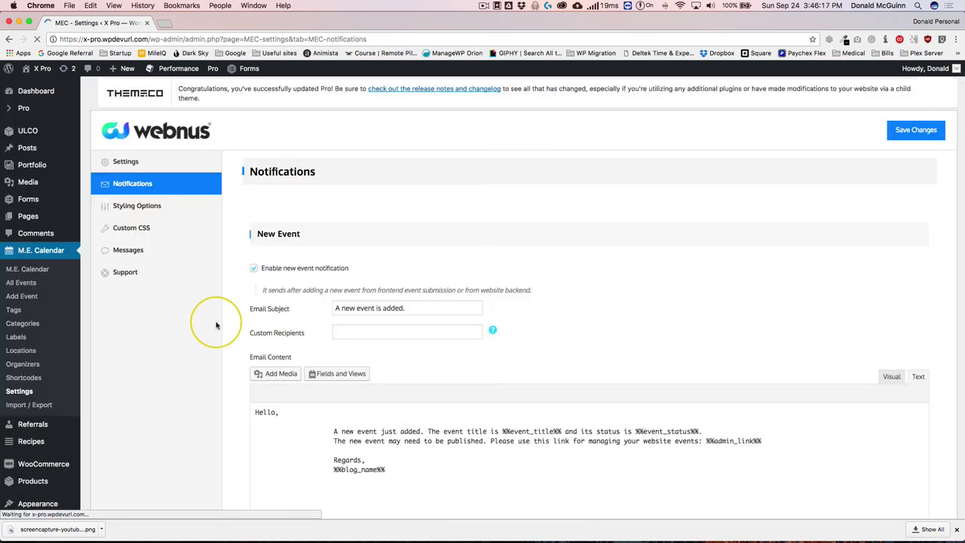
left_click(269, 266)
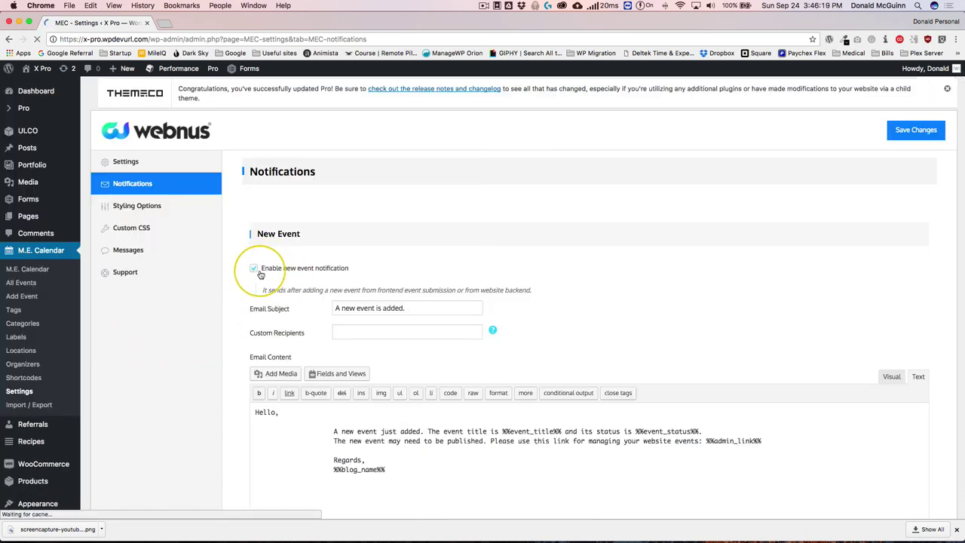
left_click(255, 270)
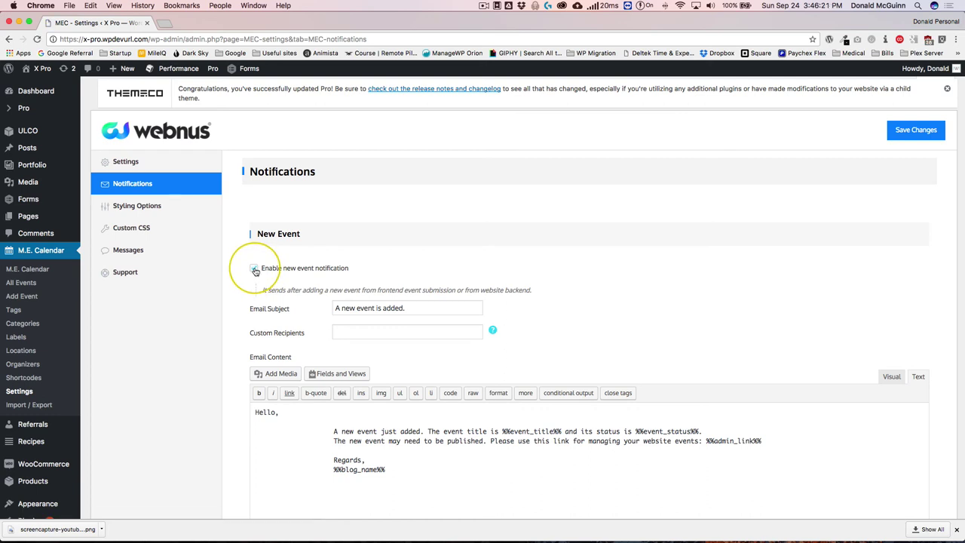
left_click_drag(264, 270, 323, 264)
- Review the new-event email content and save the notification settings
scroll(323, 273, "down", 5)
scroll(146, 345, "up", 3)
scroll(163, 349, "down", 3)
scroll(165, 349, "up", 2)
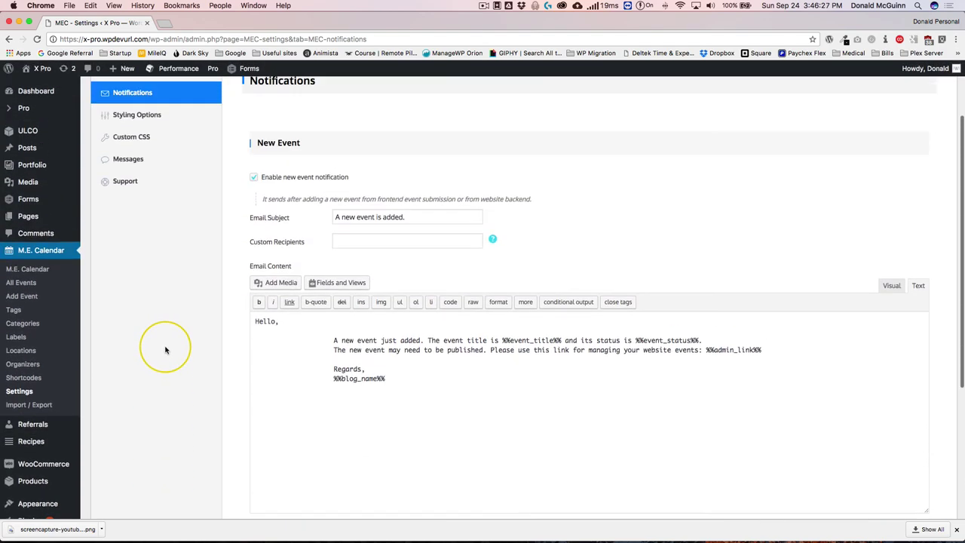
scroll(166, 349, "up", 3)
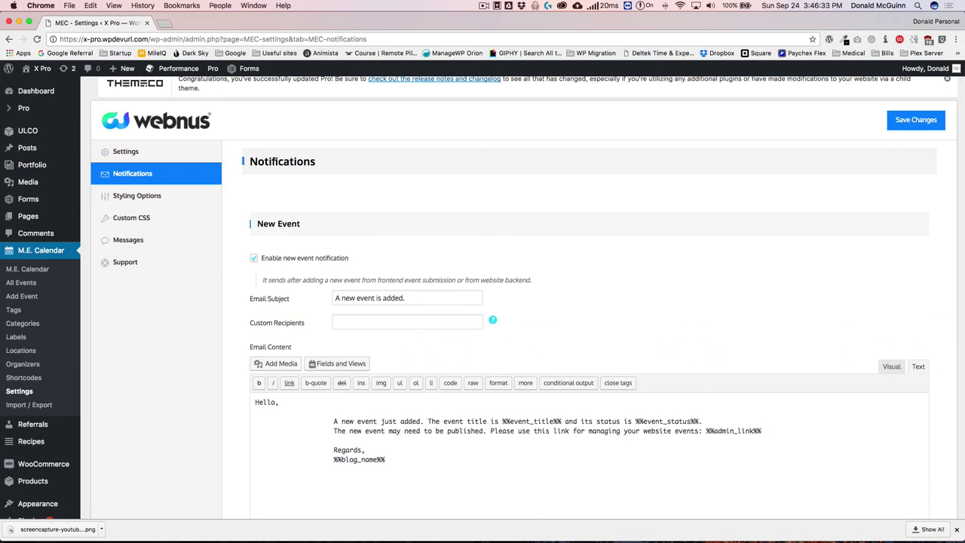
scroll(245, 305, "down", 5)
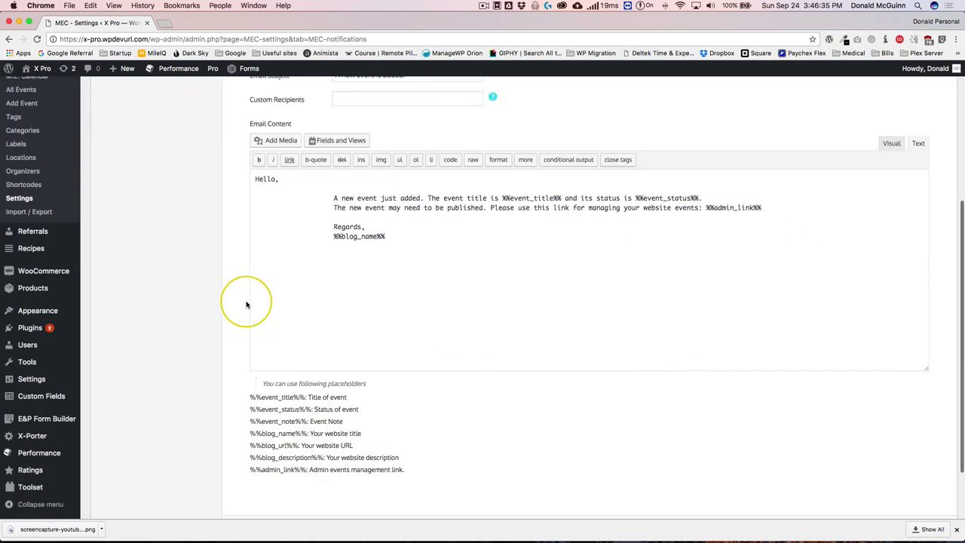
left_click(926, 472)
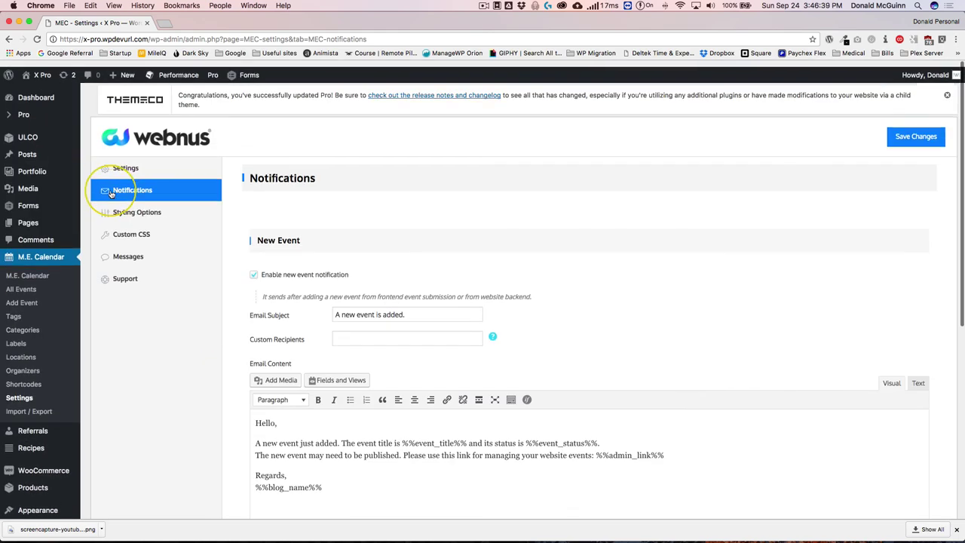
- Tick Enable booking module under the general Booking section and save changes
left_click(130, 163)
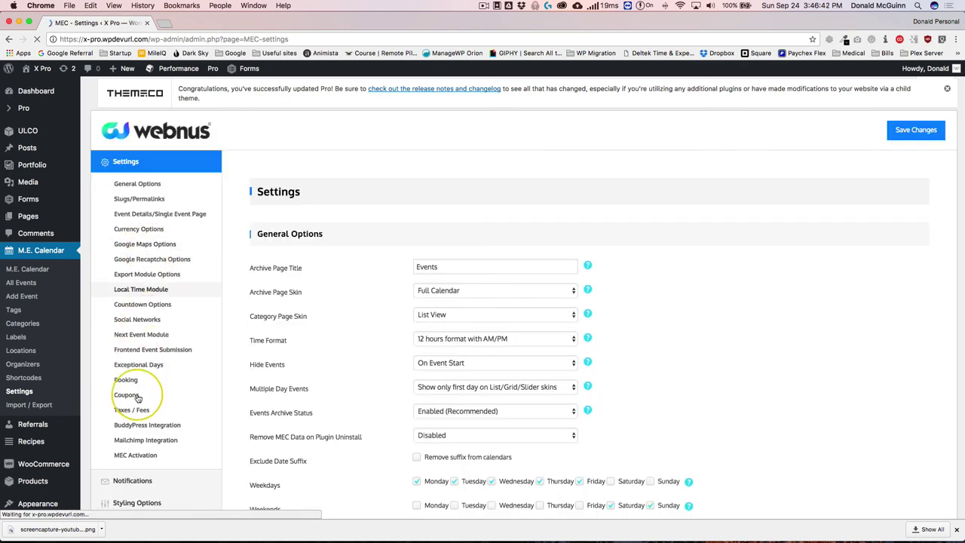
left_click(126, 380)
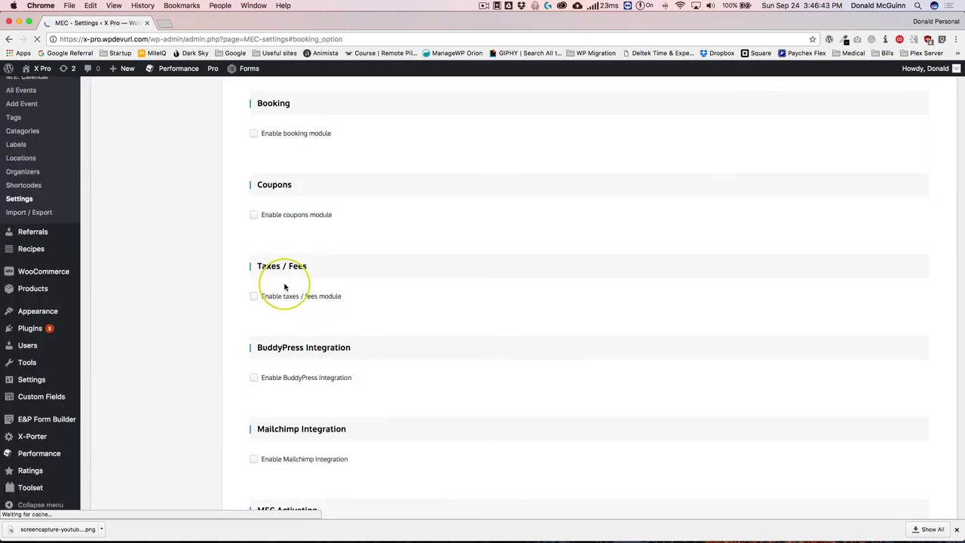
scroll(284, 288, "down", 5)
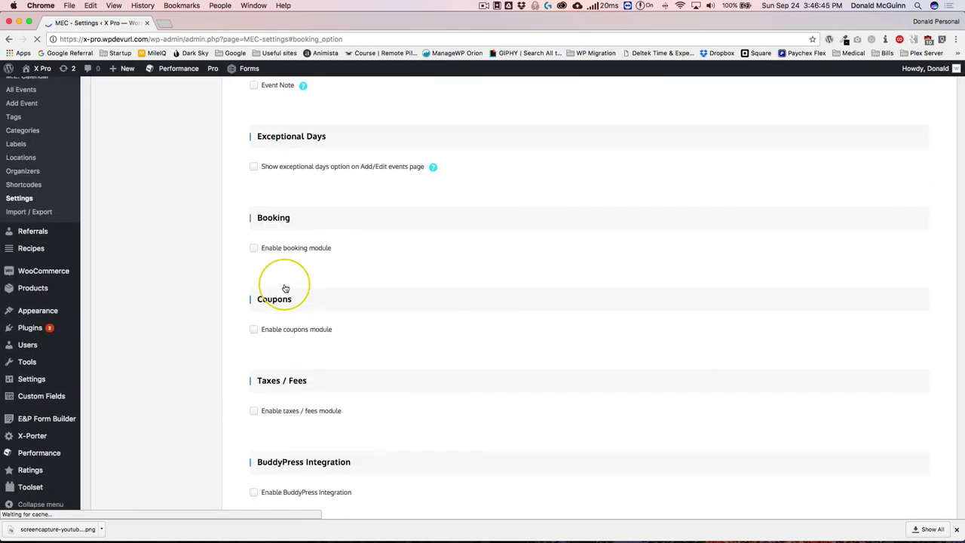
left_click(265, 252)
scroll(521, 399, "down", 15)
left_click(921, 461)
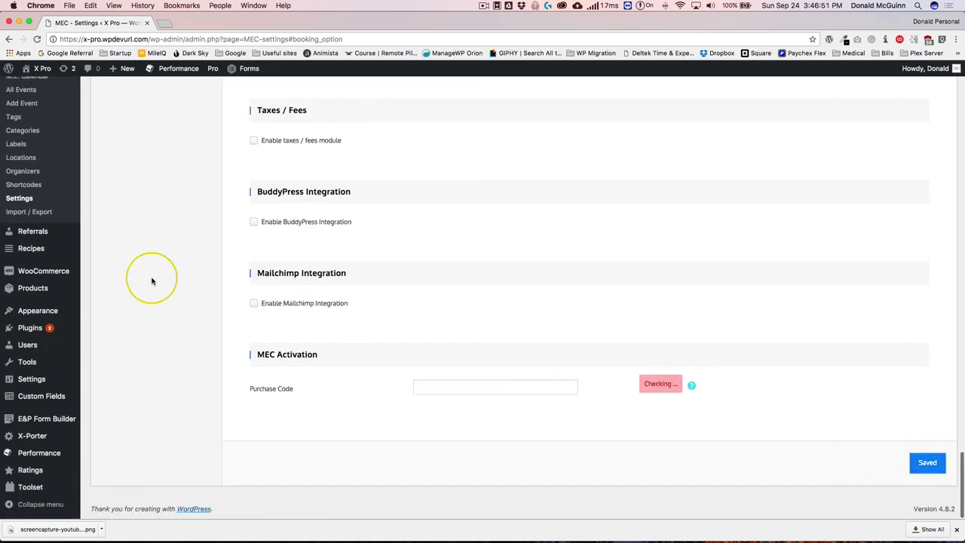
scroll(155, 281, "up", 20)
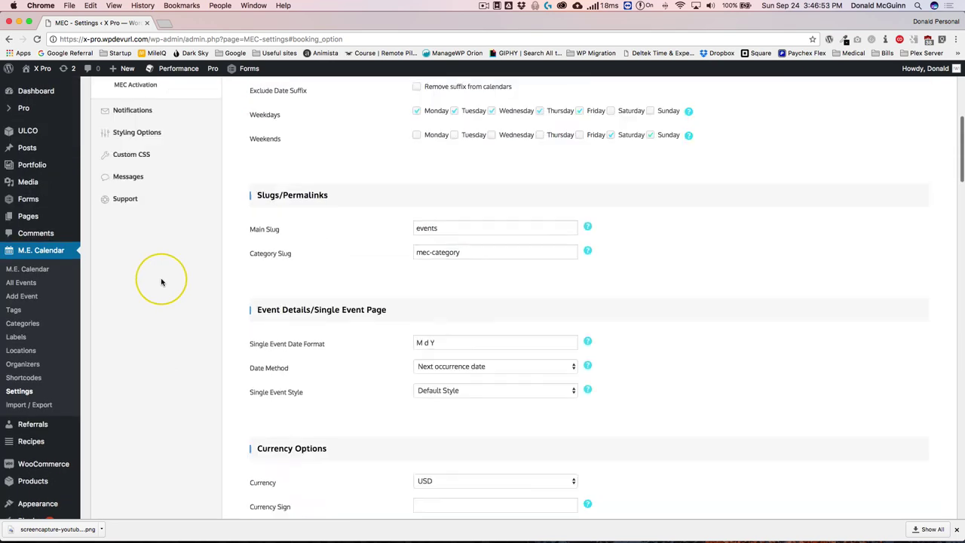
scroll(161, 281, "up", 5)
scroll(161, 275, "down", 5)
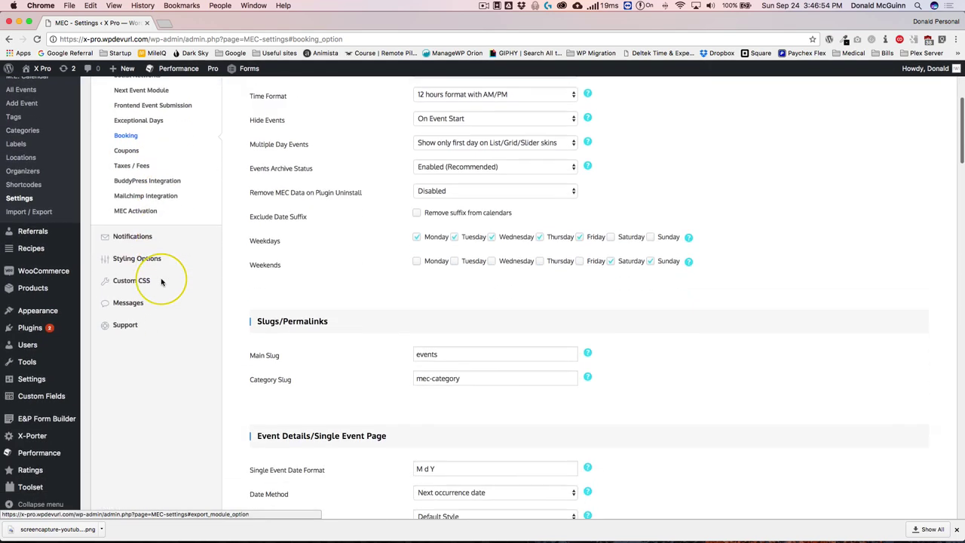
- Open Notifications and review the booking and booking verification email templates
left_click(138, 234)
scroll(305, 286, "down", 5)
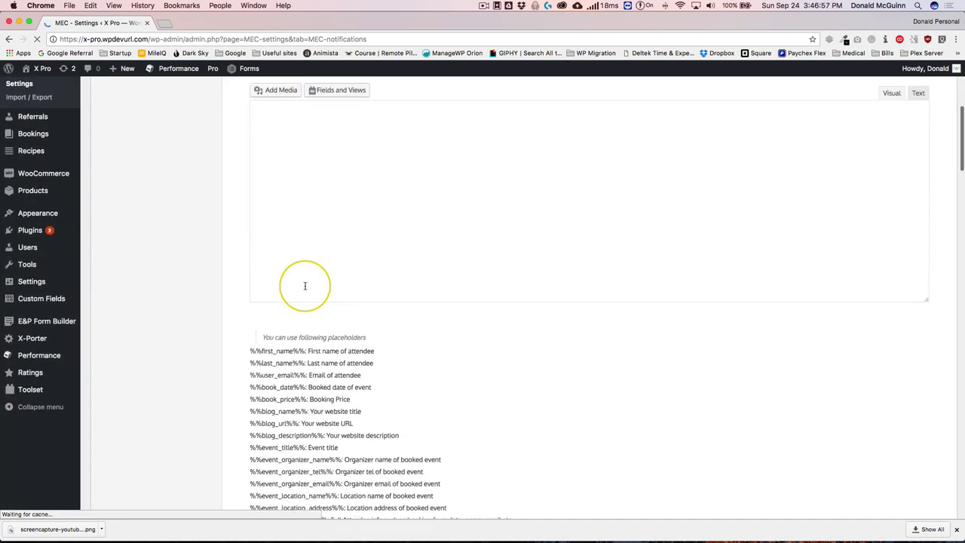
scroll(305, 286, "down", 5)
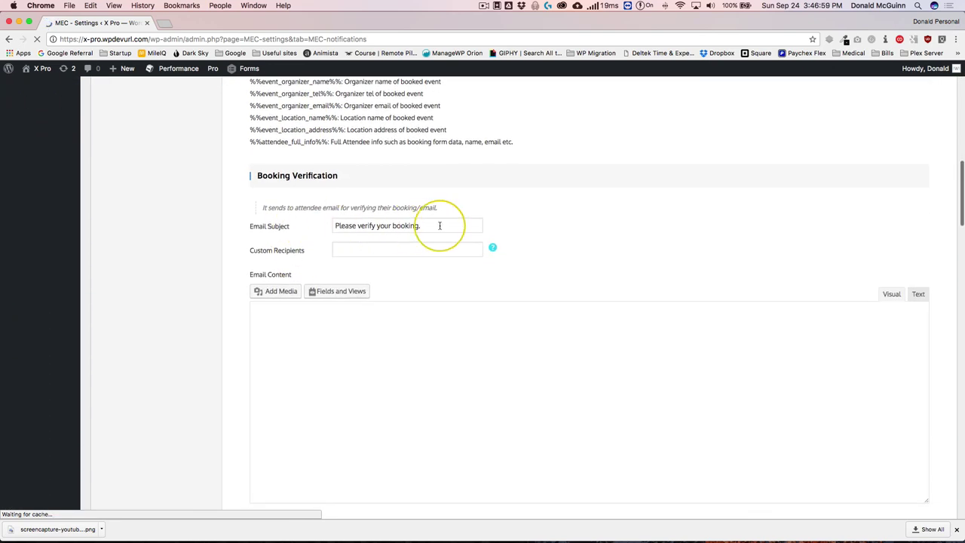
left_click_drag(438, 225, 334, 228)
scroll(273, 237, "down", 5)
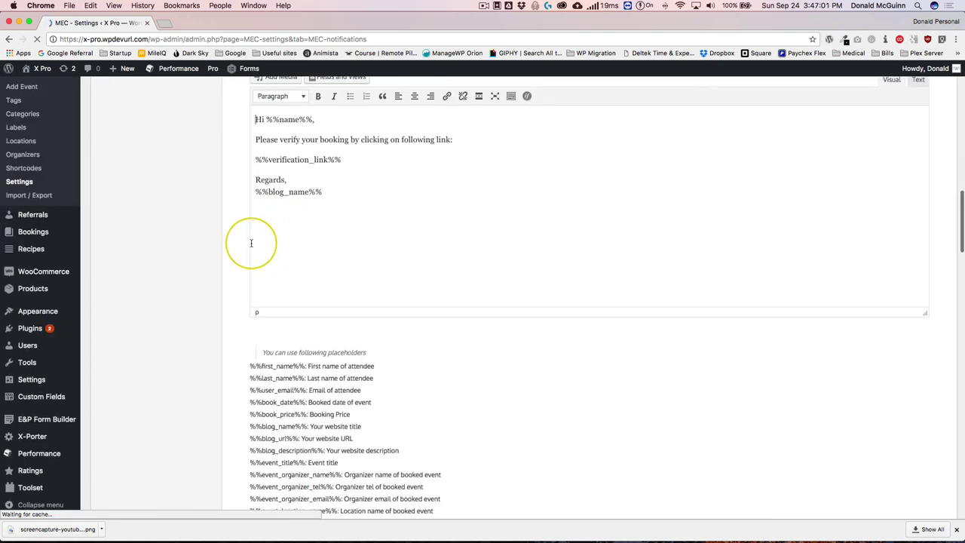
scroll(251, 242, "up", 5)
left_click_drag(462, 237, 307, 243)
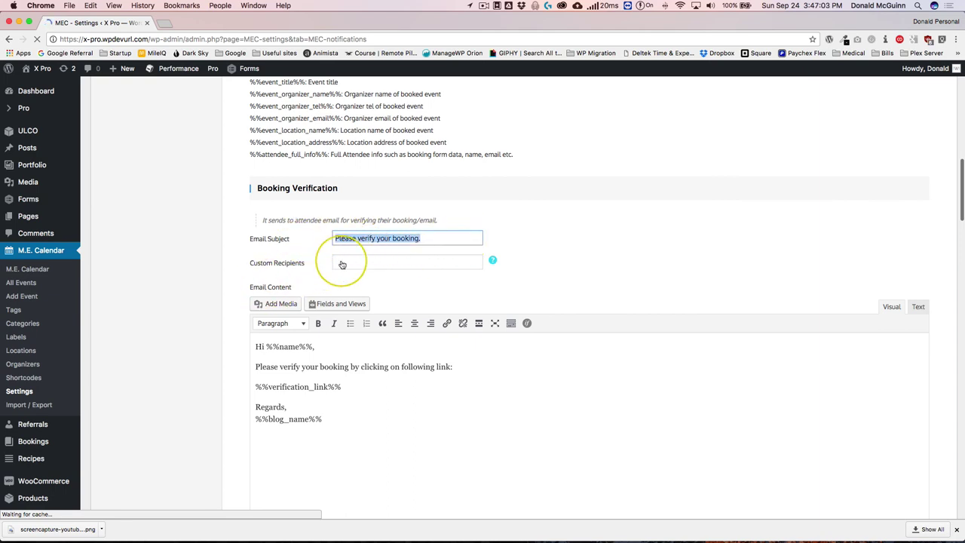
left_click(370, 260)
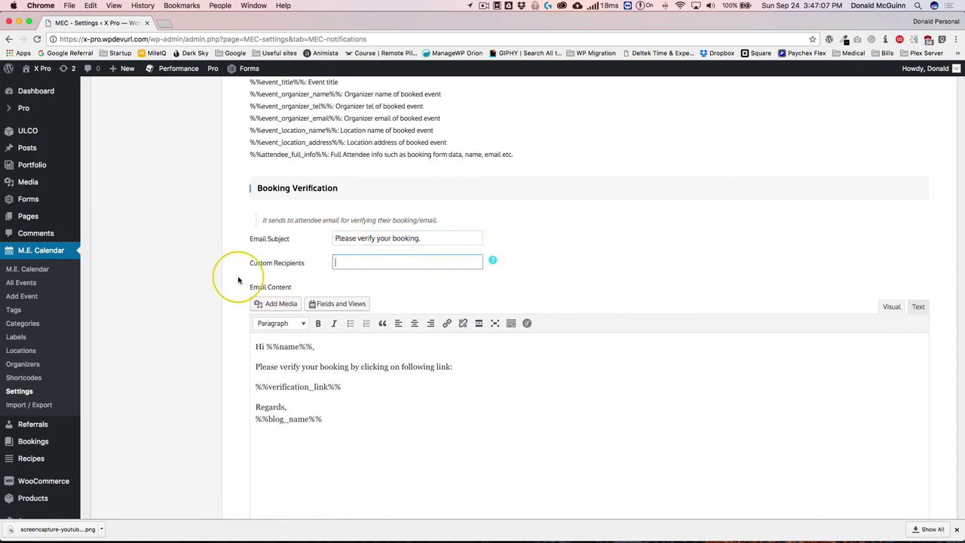
- Scroll through the placeholder list and the admin and new-event notification templates
scroll(228, 280, "down", 5)
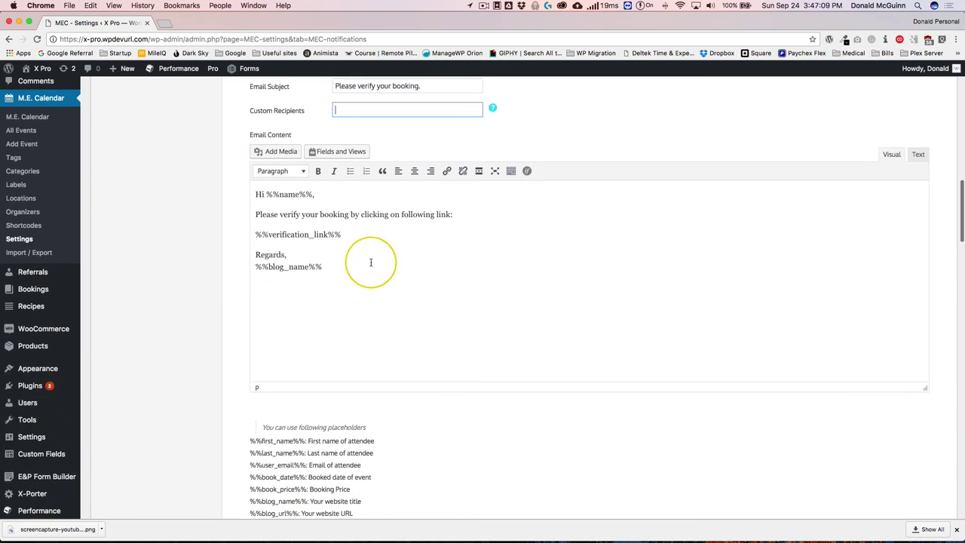
left_click_drag(330, 264, 253, 189)
scroll(198, 339, "down", 5)
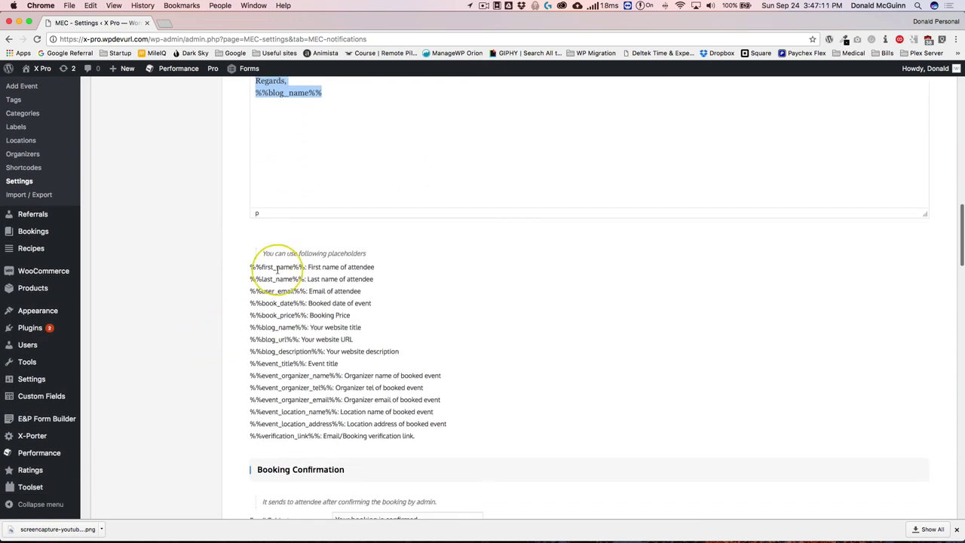
left_click_drag(298, 305, 309, 426)
left_click(198, 358)
scroll(235, 310, "down", 5)
scroll(345, 291, "down", 15)
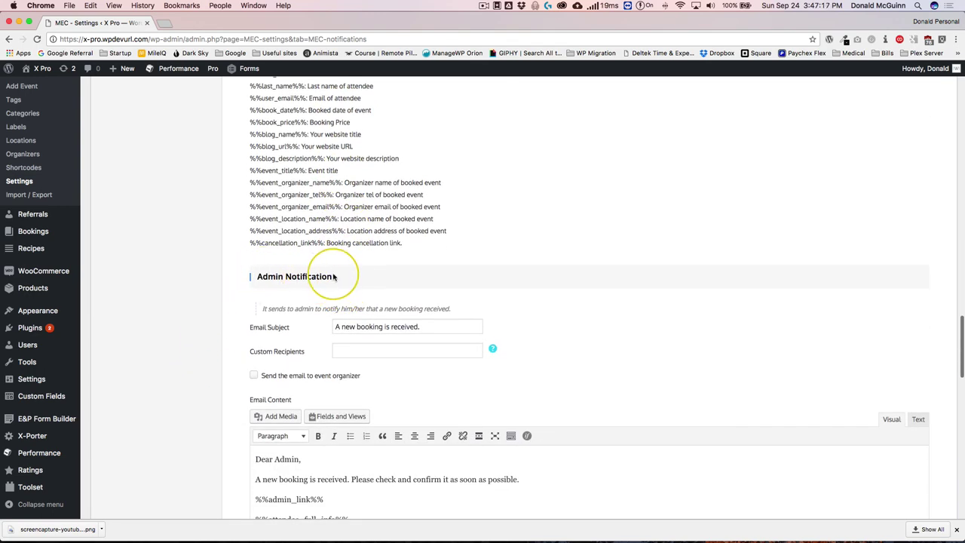
scroll(334, 277, "down", 15)
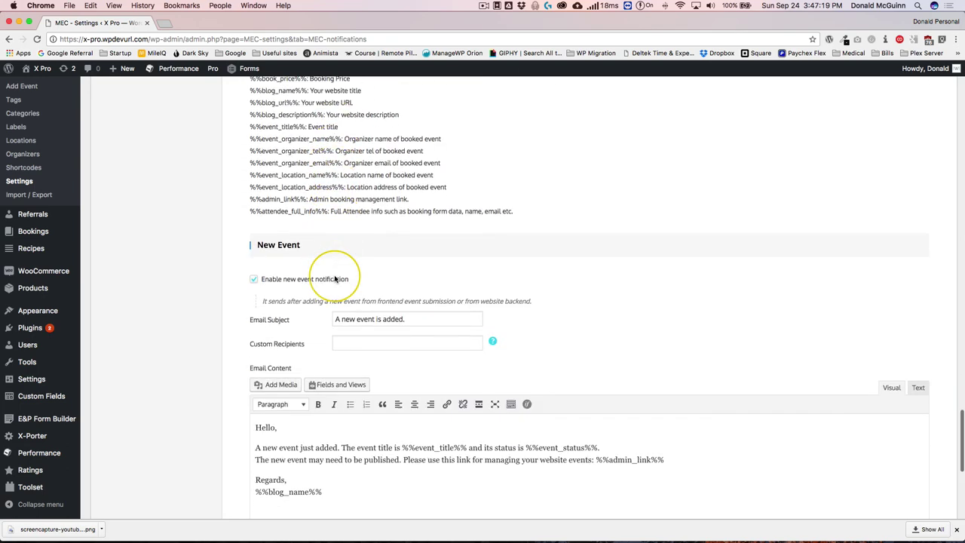
scroll(335, 278, "down", 1)
scroll(304, 246, "down", 10)
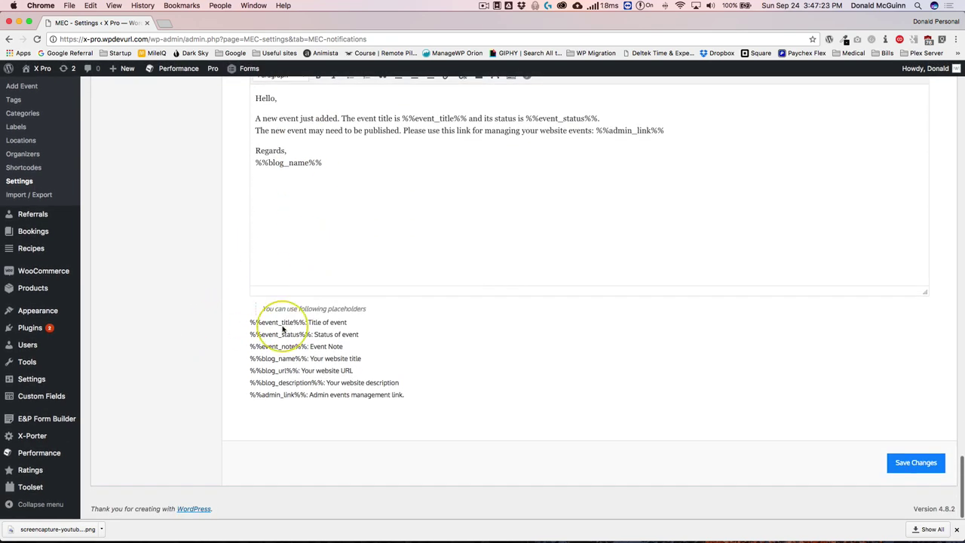
scroll(283, 330, "up", 15)
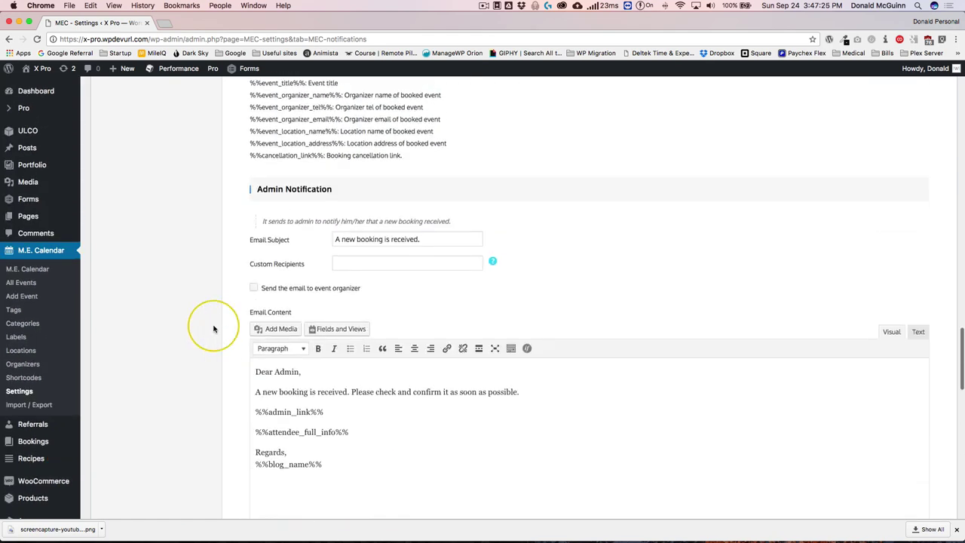
scroll(203, 327, "up", 2)
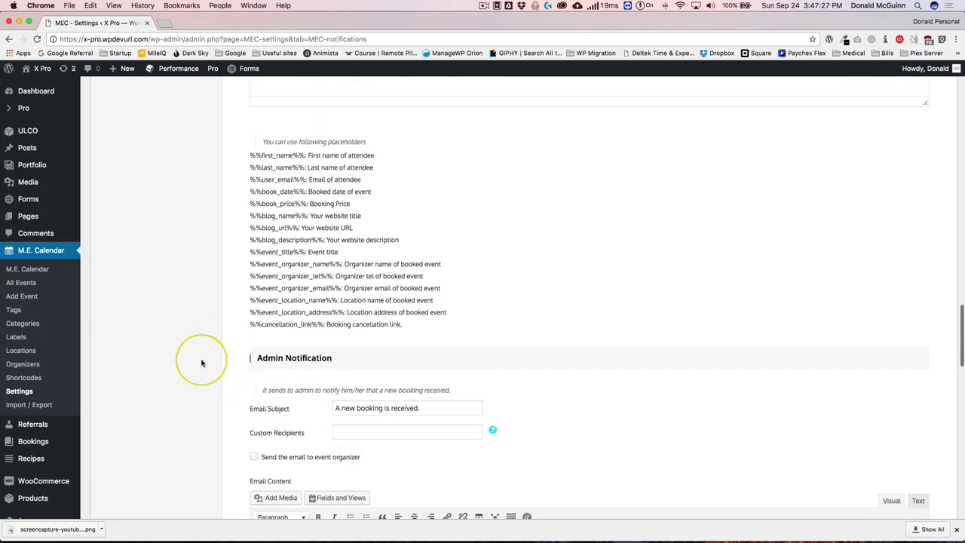
scroll(196, 353, "up", 15)
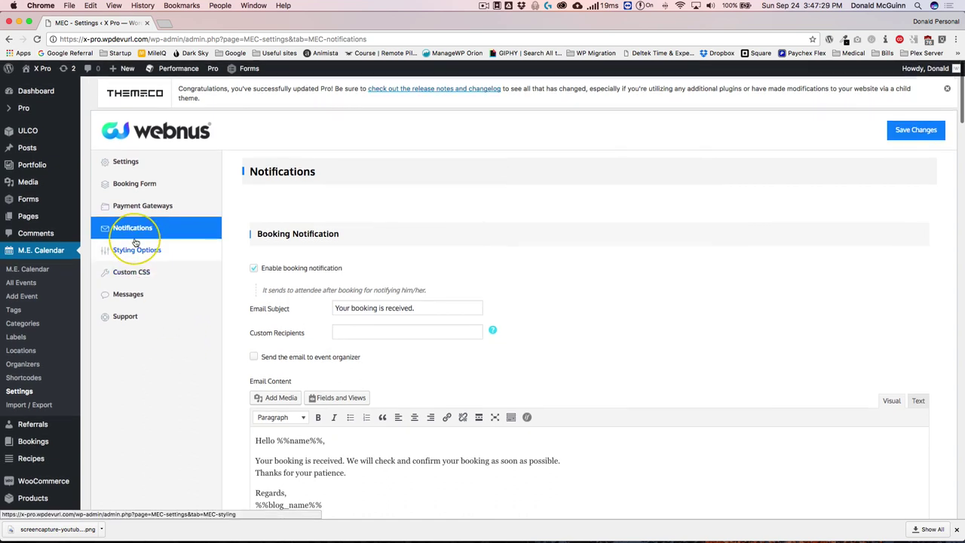
- Open Styling Options and try #65c7c9 as custom skin colour, leaving it unset
left_click(137, 250)
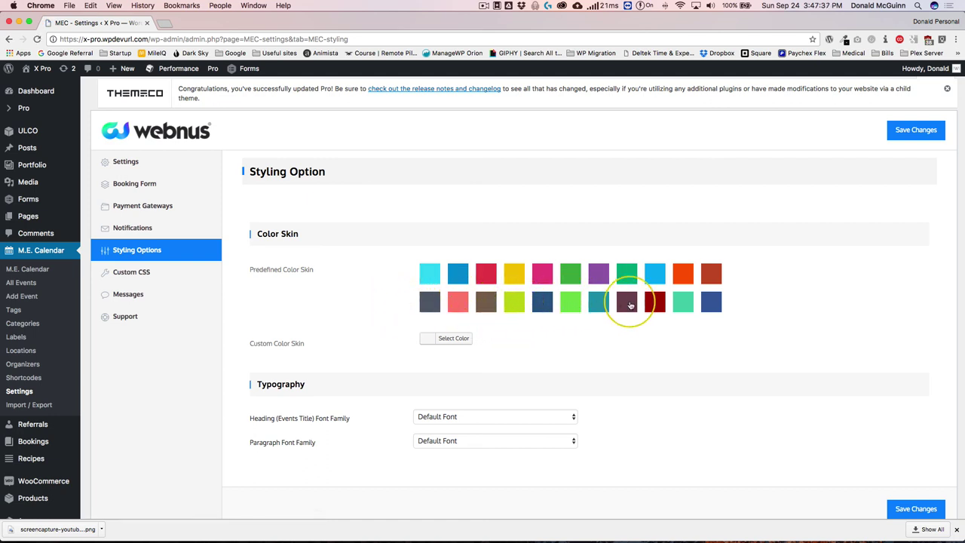
left_click(452, 339)
left_click(499, 345)
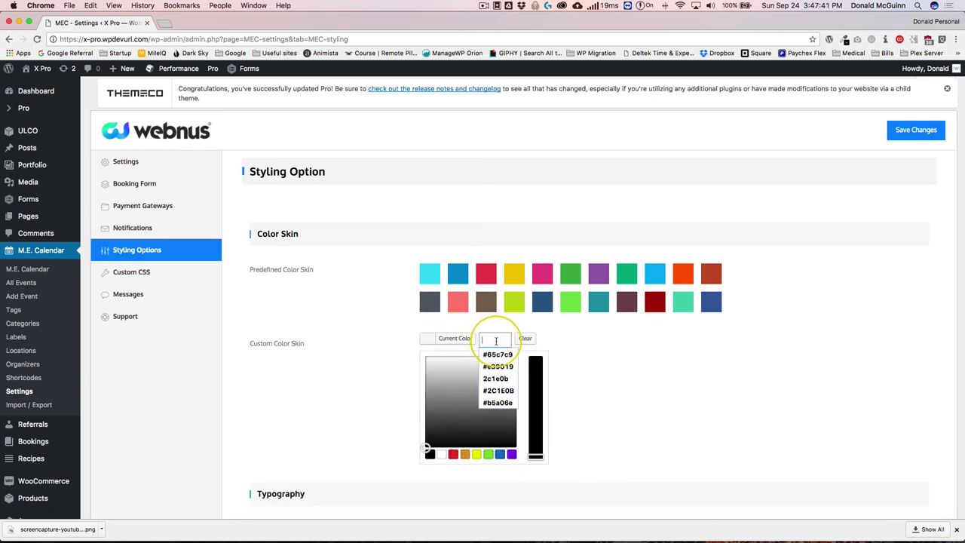
left_click(496, 354)
left_click(592, 338)
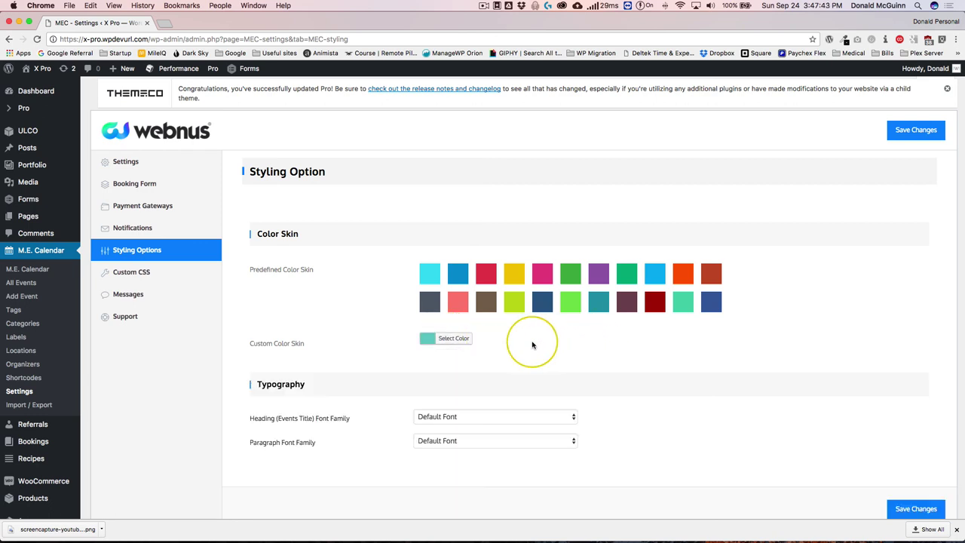
left_click(461, 339)
left_click(510, 339)
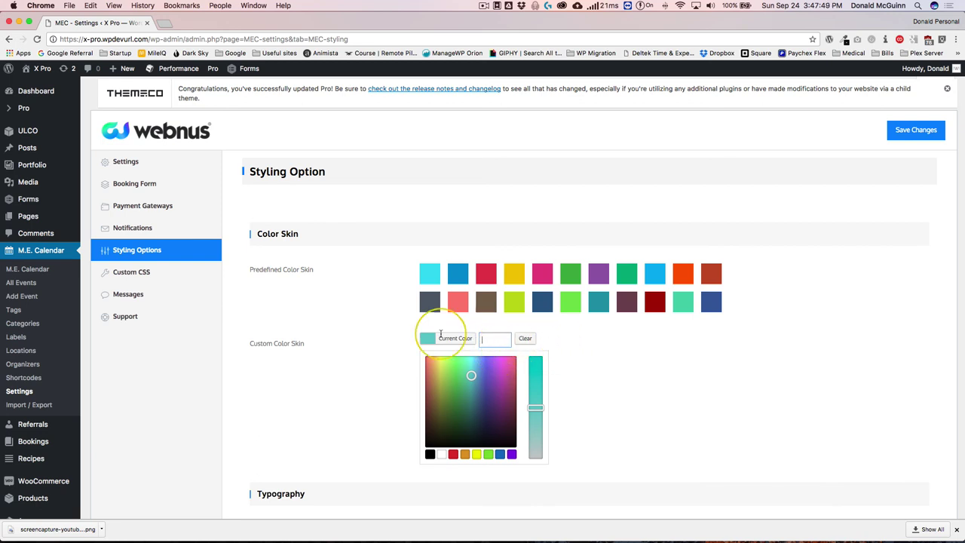
left_click(324, 322)
- Check the Heading font list, keeping Default Font
scroll(324, 323, "down", 3)
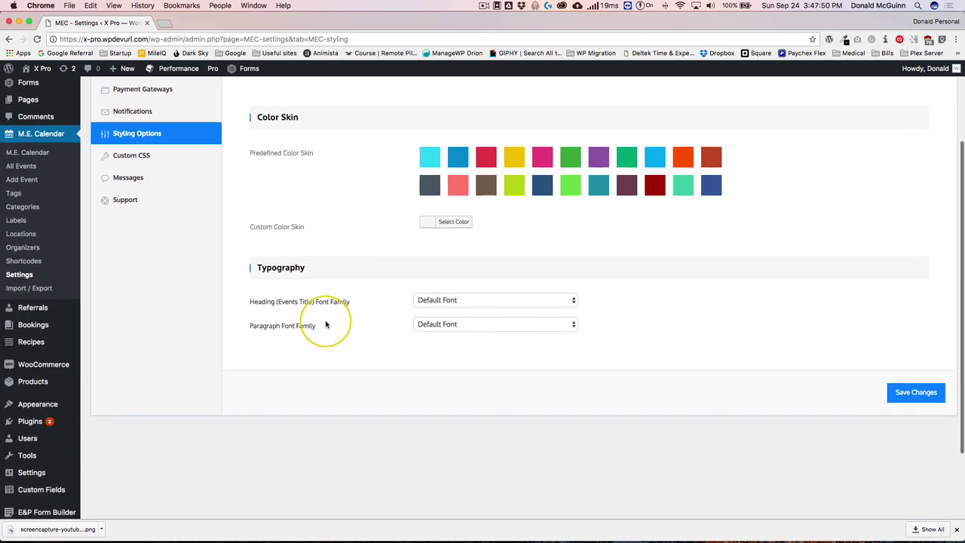
left_click(454, 301)
left_click(388, 302)
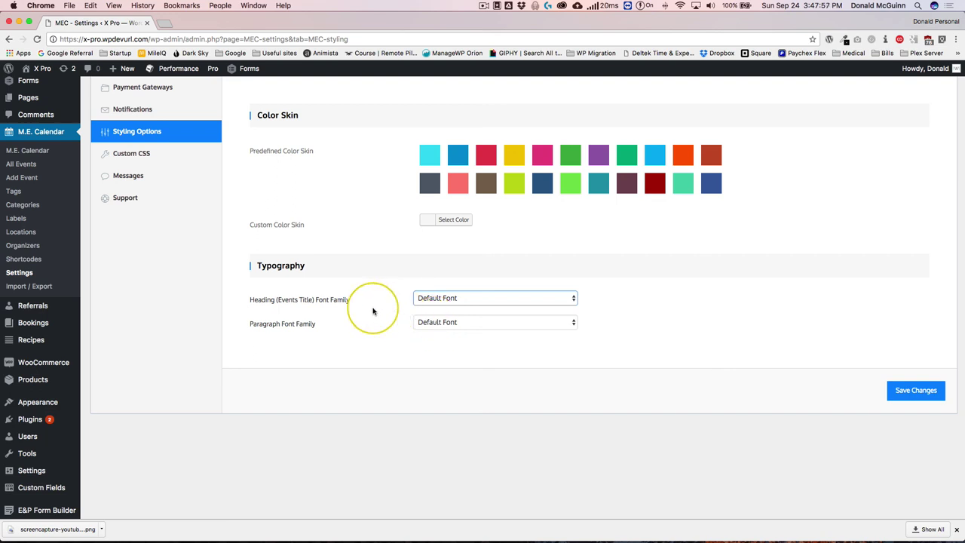
- Look over the Custom CSS box and the Taxonomies labels like Category Singular and Label Plural
left_click(160, 153)
left_click(349, 247)
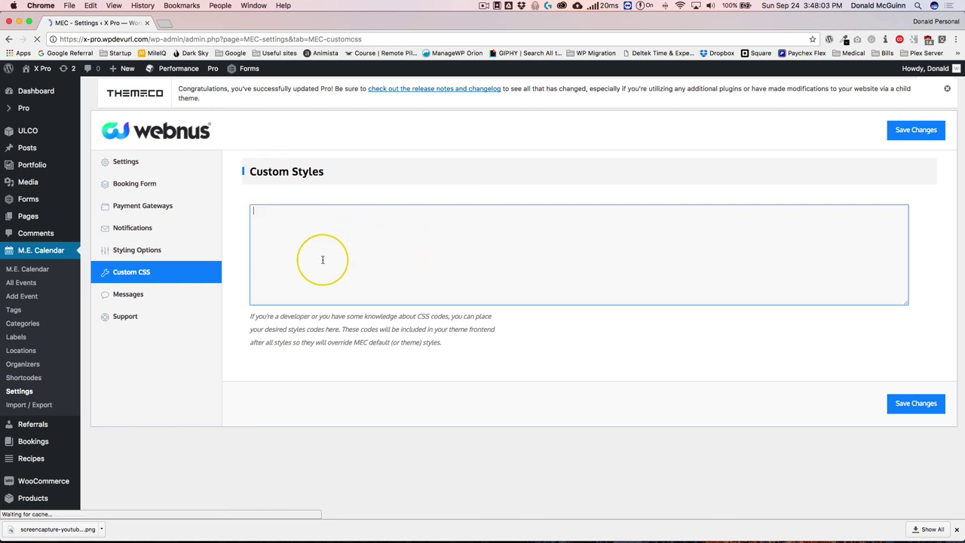
left_click(136, 300)
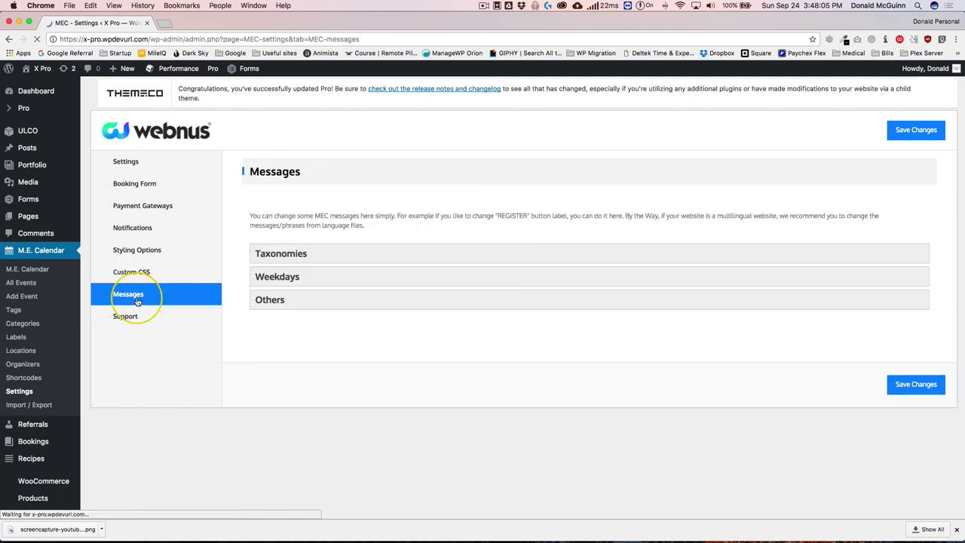
left_click(295, 255)
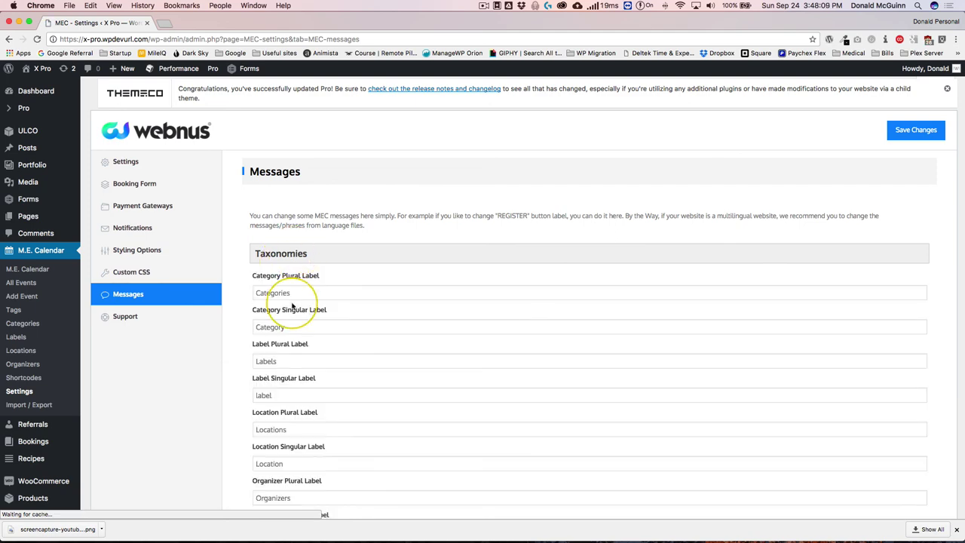
scroll(286, 278, "down", 5)
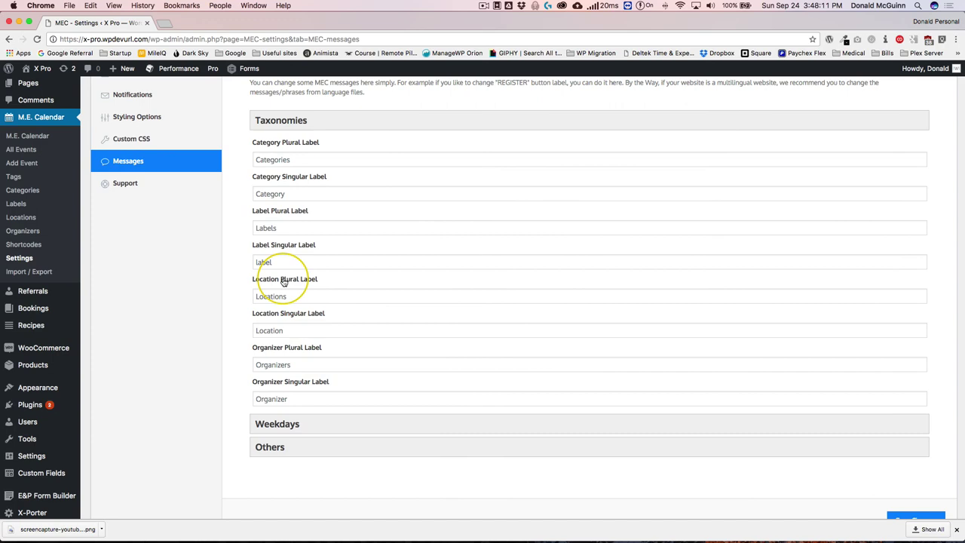
left_click(305, 195)
left_click(314, 228)
left_click(309, 261)
scroll(153, 273, "up", 5)
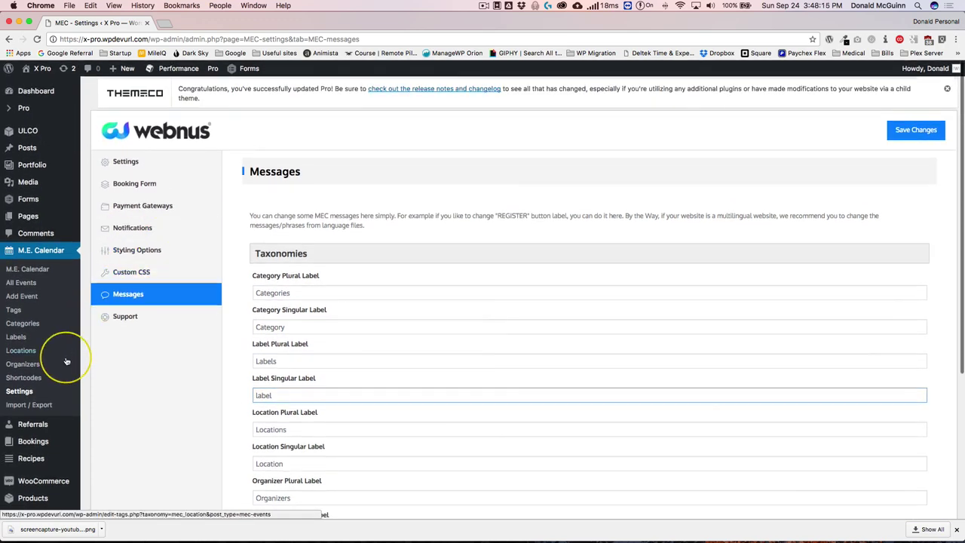